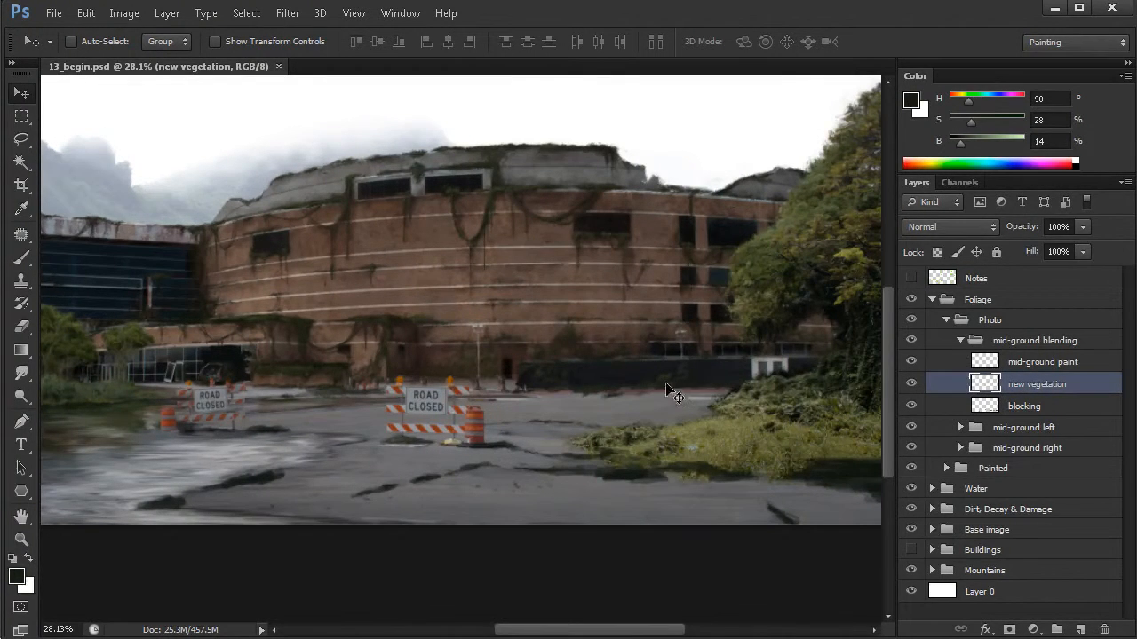
- Compare the ground vegetation with the blocking layer hidden and shown
mouse_move(699, 454)
mouse_down()
mouse_move(726, 468)
mouse_move(704, 455)
mouse_up()
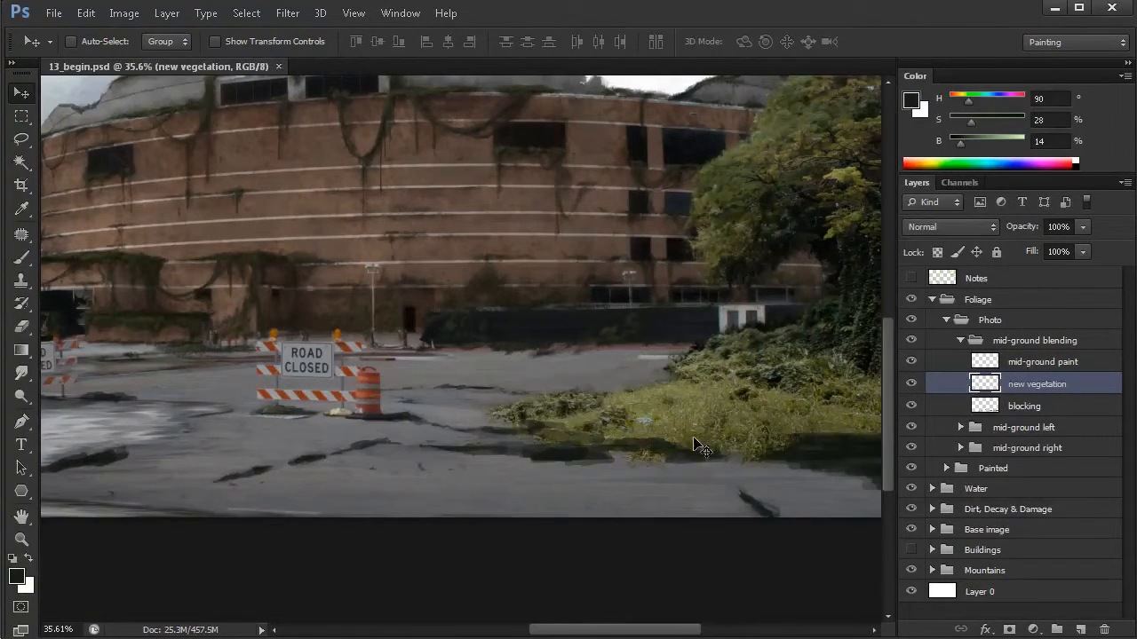
click(912, 407)
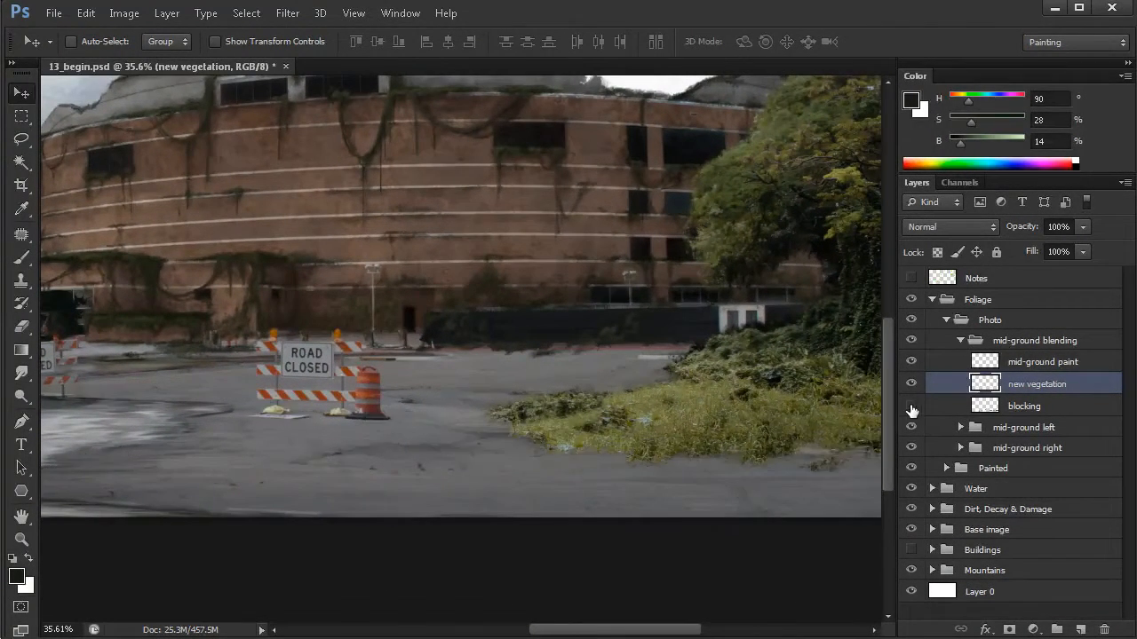
click(912, 406)
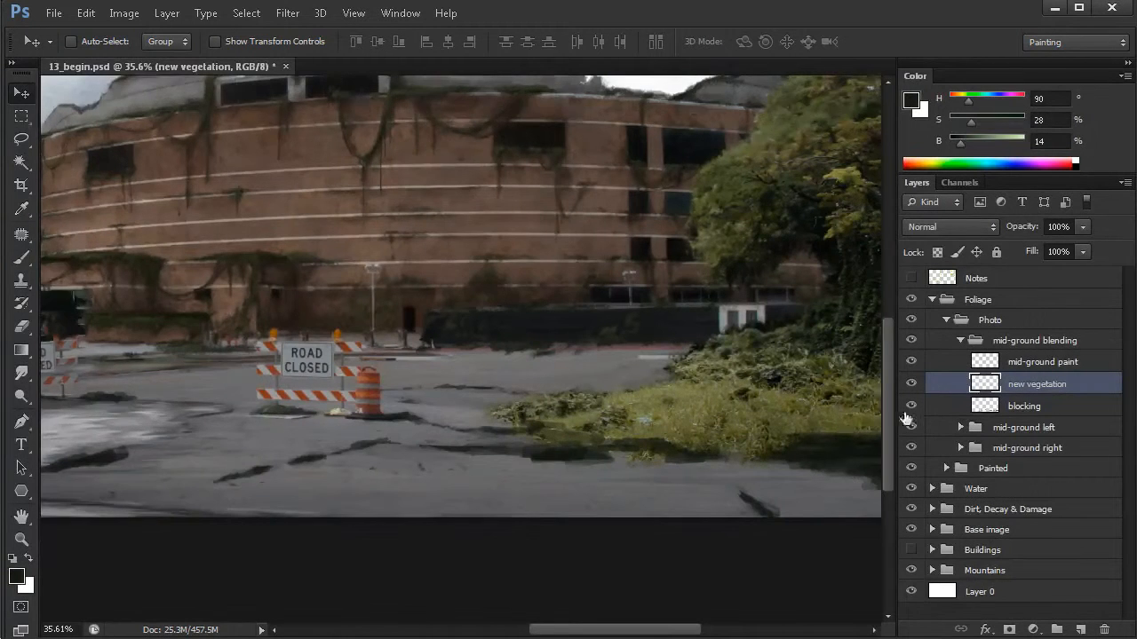
- Erase the blocking layer's dark paint overlapping the front of the grass patch, using a 49 px eraser
scroll(736, 464, up, 3)
click(989, 409)
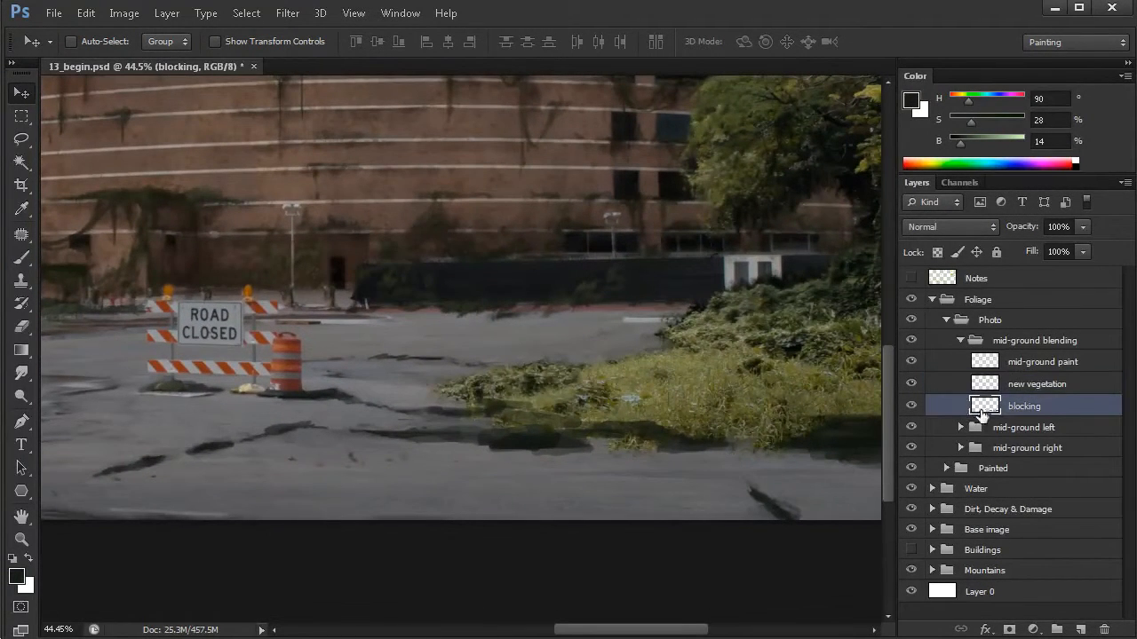
key(e)
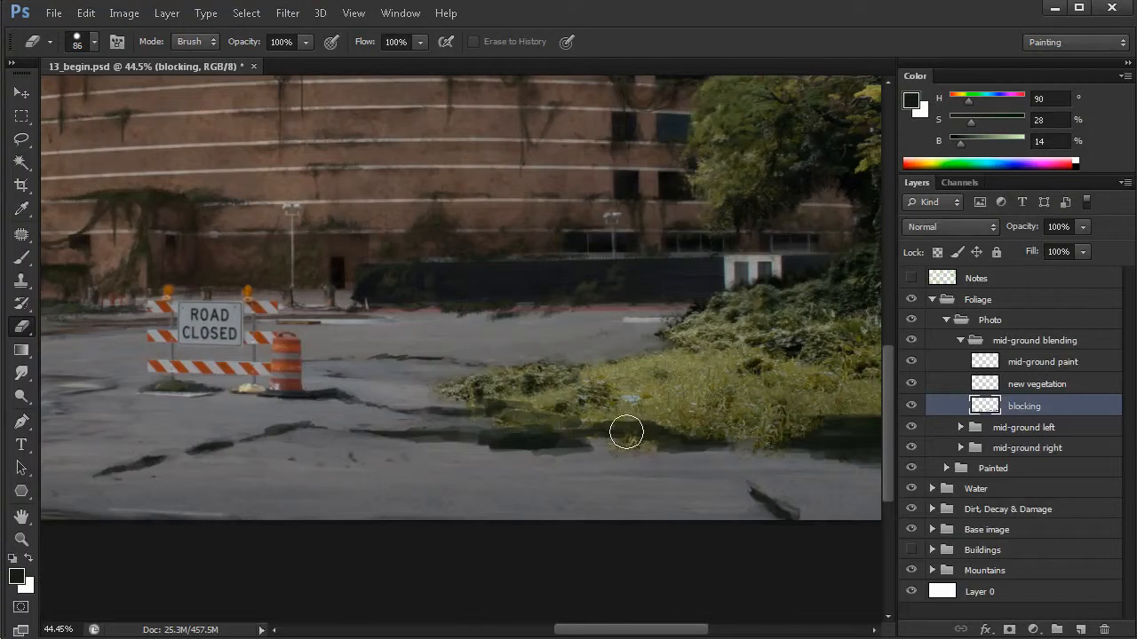
mouse_move(659, 432)
mouse_down()
mouse_move(641, 433)
mouse_move(686, 453)
mouse_up()
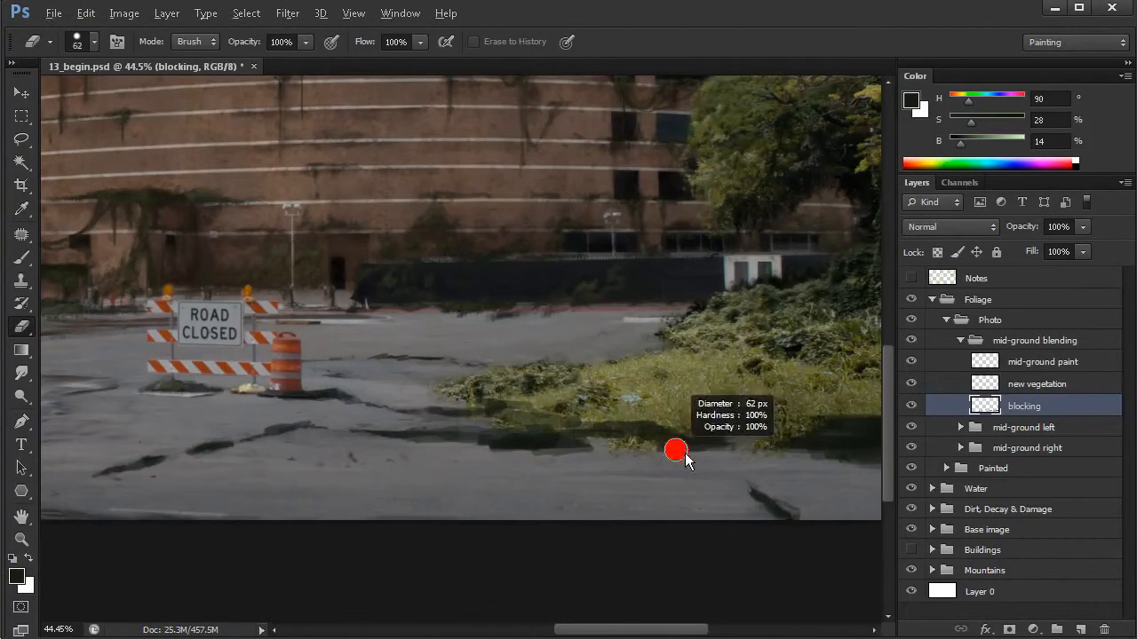
mouse_move(660, 411)
mouse_down()
mouse_move(706, 415)
mouse_move(630, 436)
mouse_move(639, 424)
mouse_move(630, 416)
mouse_move(610, 420)
mouse_move(636, 433)
mouse_move(626, 436)
mouse_move(595, 420)
mouse_up()
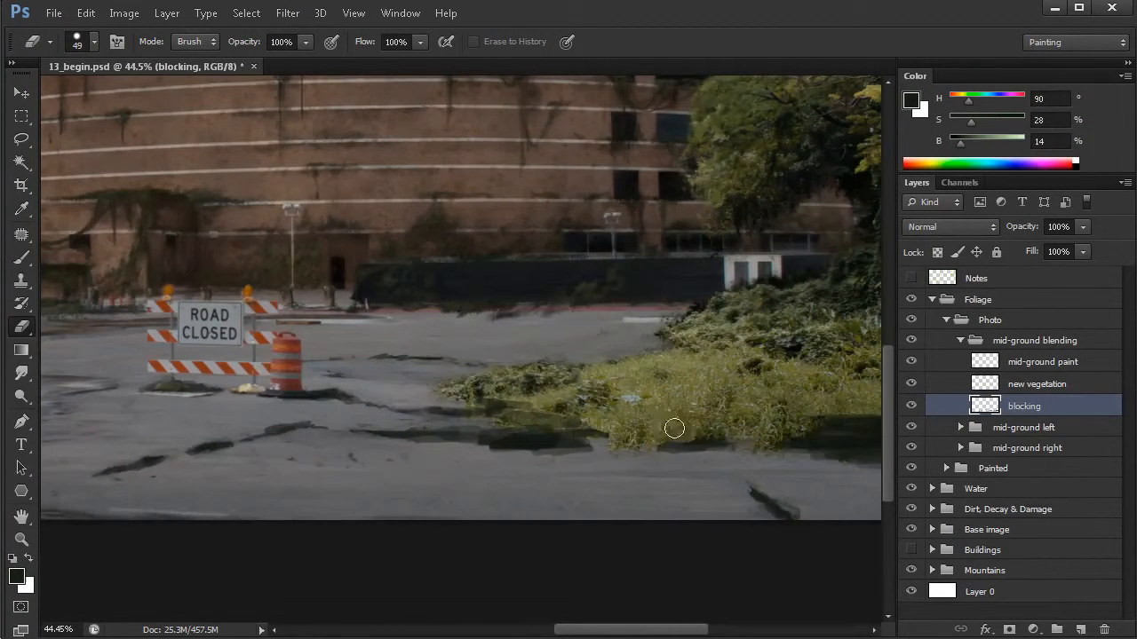
- Set up the Clone Stamp tool with the Leaves 02 brush preset
key(s)
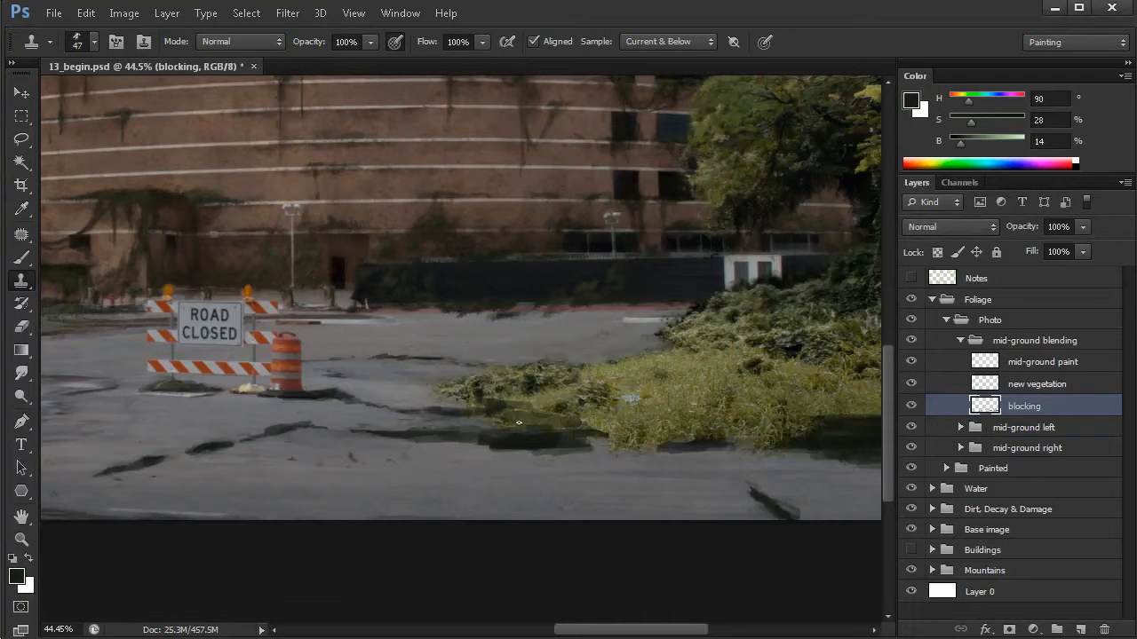
right_click(352, 233)
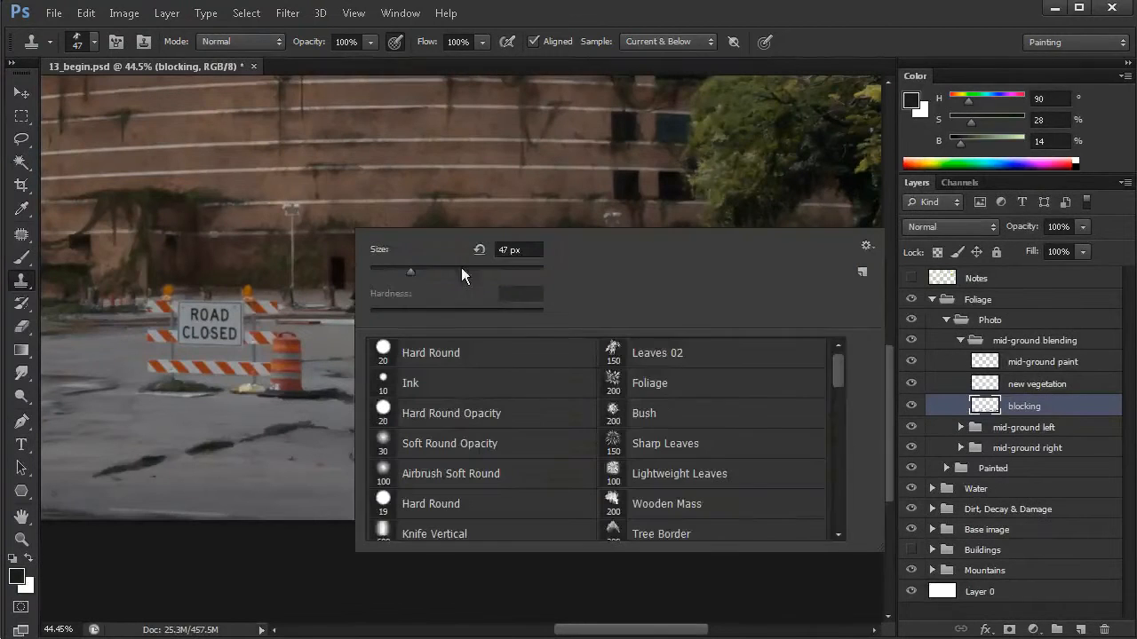
click(655, 355)
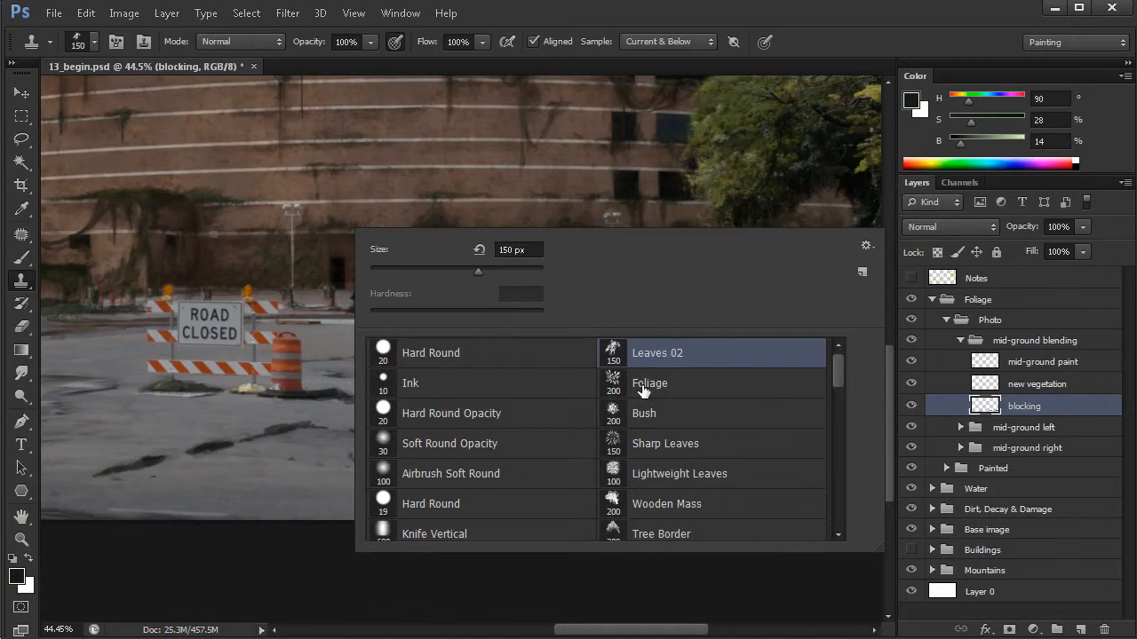
click(551, 209)
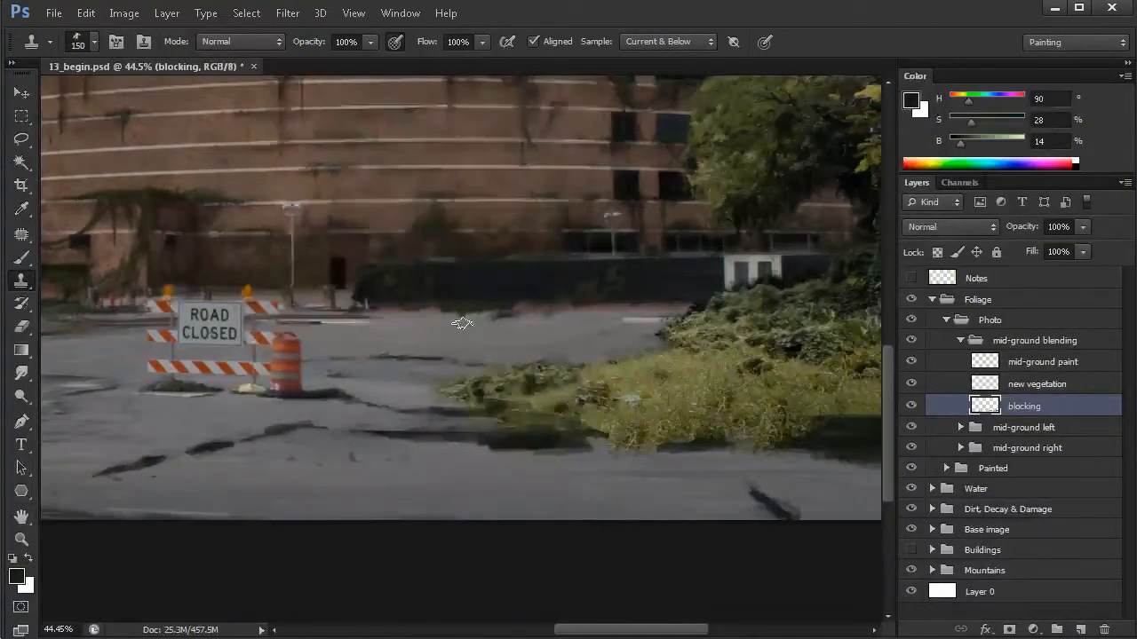
- Reduce the leaf-shaped clone brush to 100 px and look over its brush tip settings
key(F5)
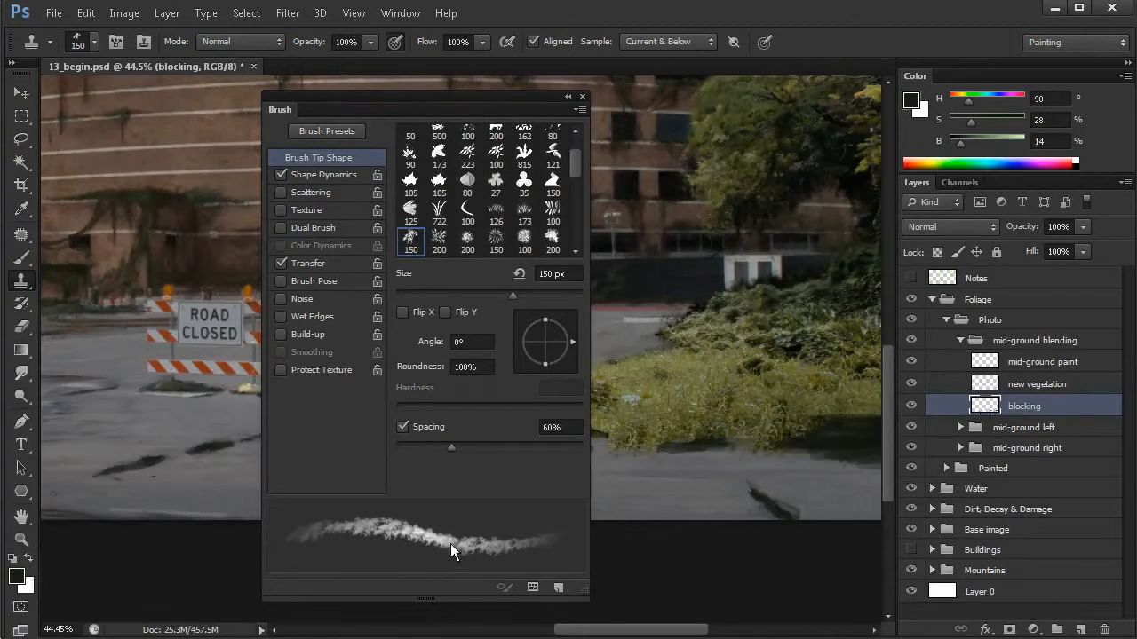
mouse_move(663, 410)
mouse_down()
mouse_move(684, 418)
mouse_move(684, 394)
mouse_move(699, 395)
mouse_move(730, 365)
mouse_move(637, 344)
mouse_move(683, 369)
mouse_up()
drag(541, 98, 543, 91)
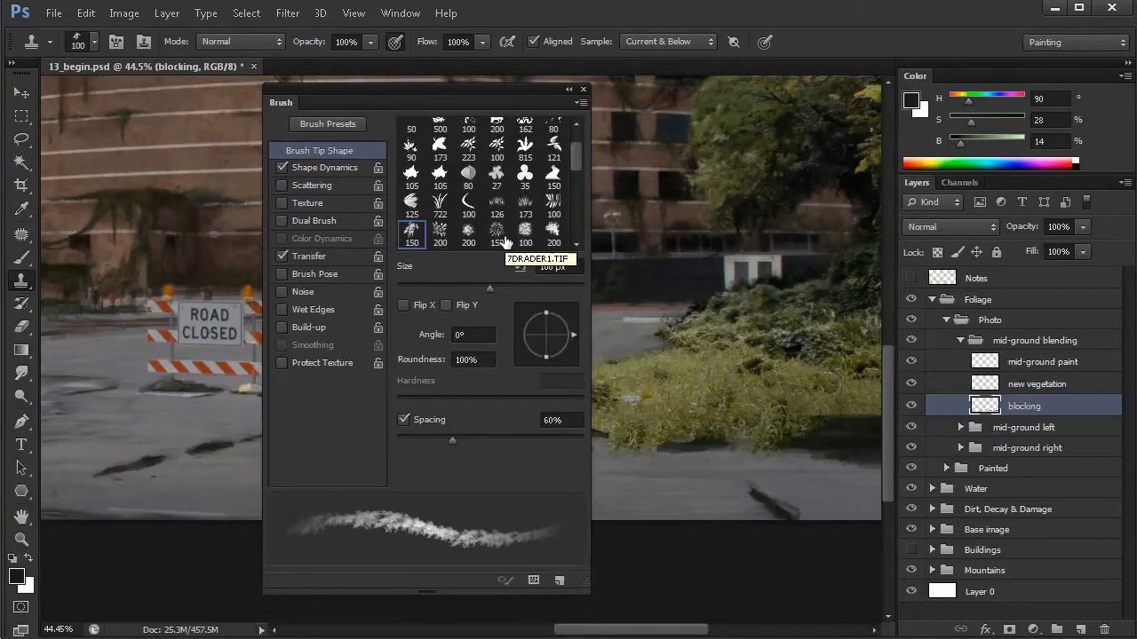
right_click(647, 202)
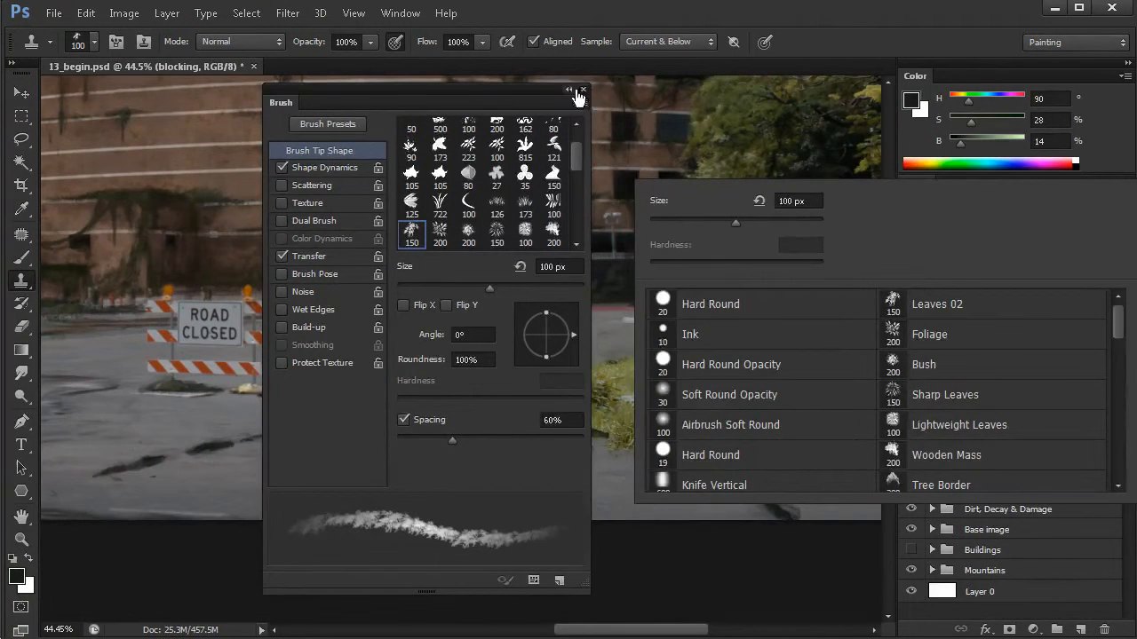
click(581, 94)
click(582, 89)
- Clone grass on the new vegetation layer over the dark blocking along the patch's front edge, with the brush at about 75 px
scroll(497, 421, up, 3)
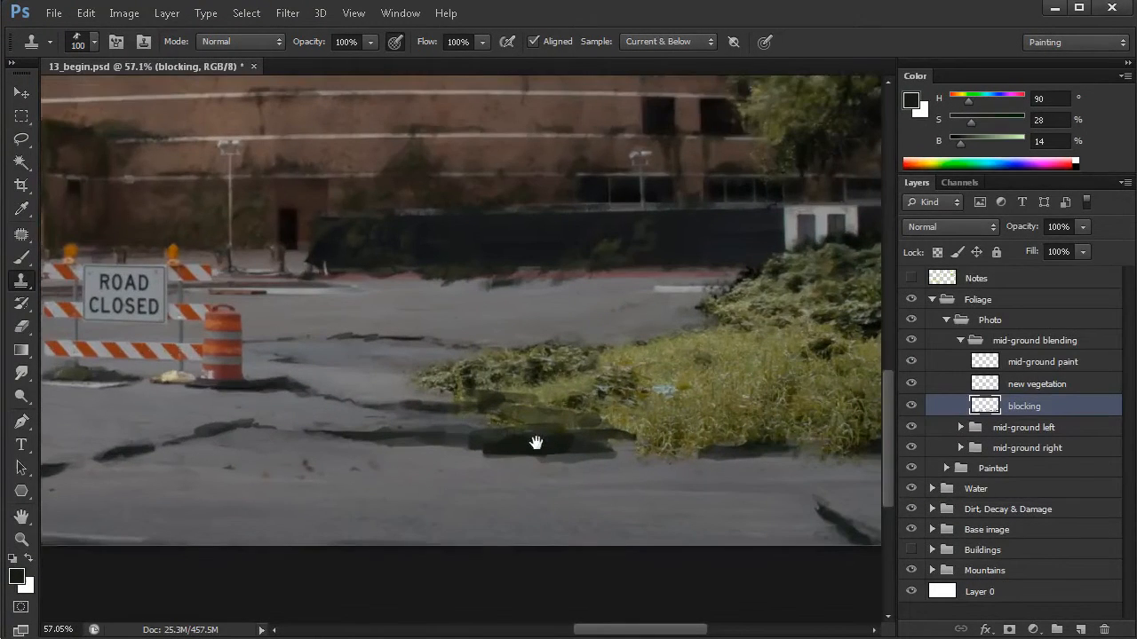
click(1011, 389)
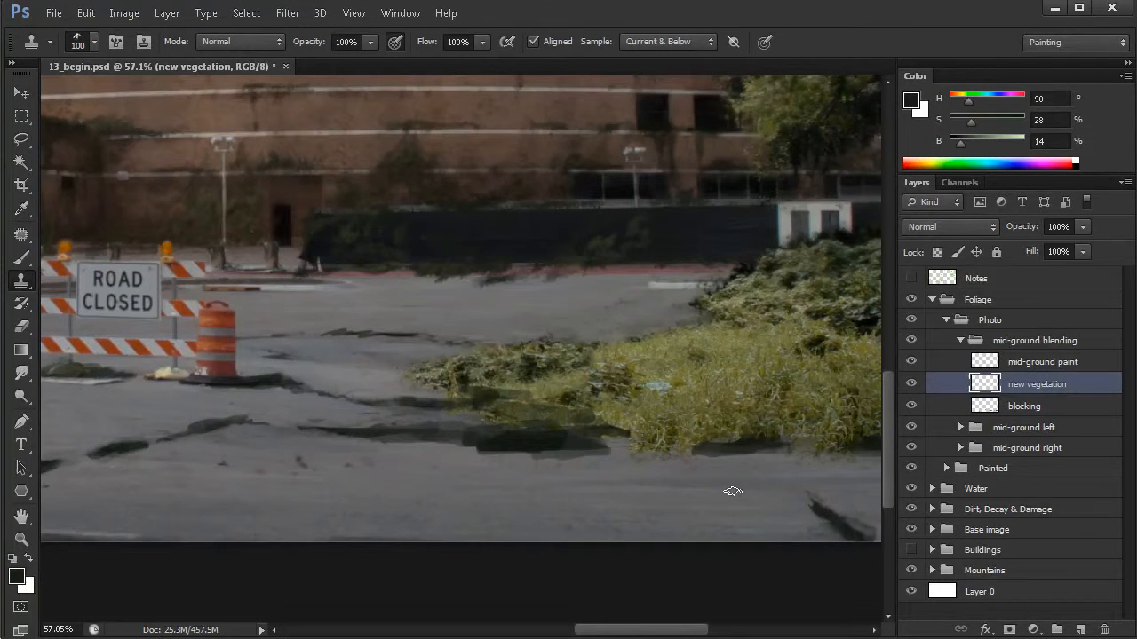
drag(770, 454, 735, 477)
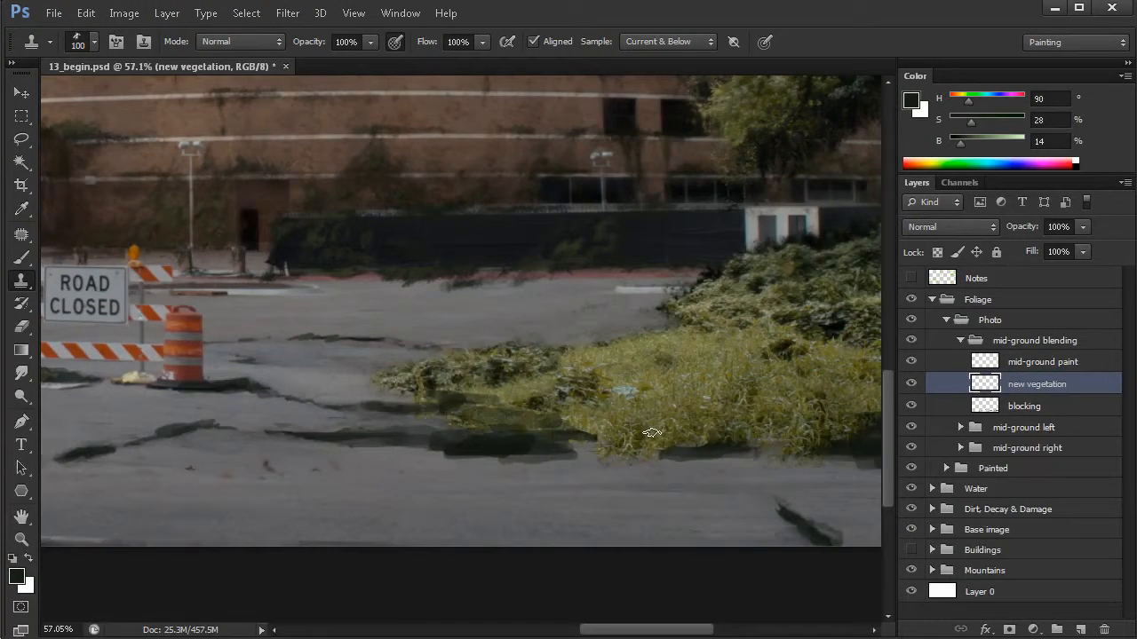
drag(682, 405, 601, 383)
mouse_move(437, 442)
mouse_down()
mouse_move(444, 431)
mouse_move(422, 432)
mouse_up()
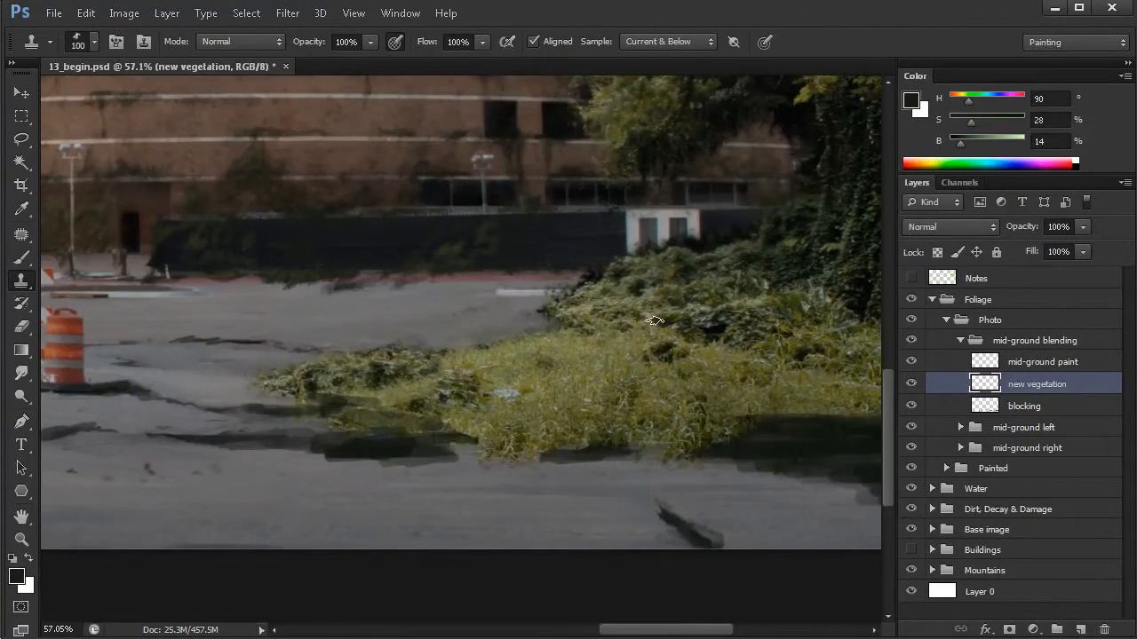
drag(462, 432, 496, 405)
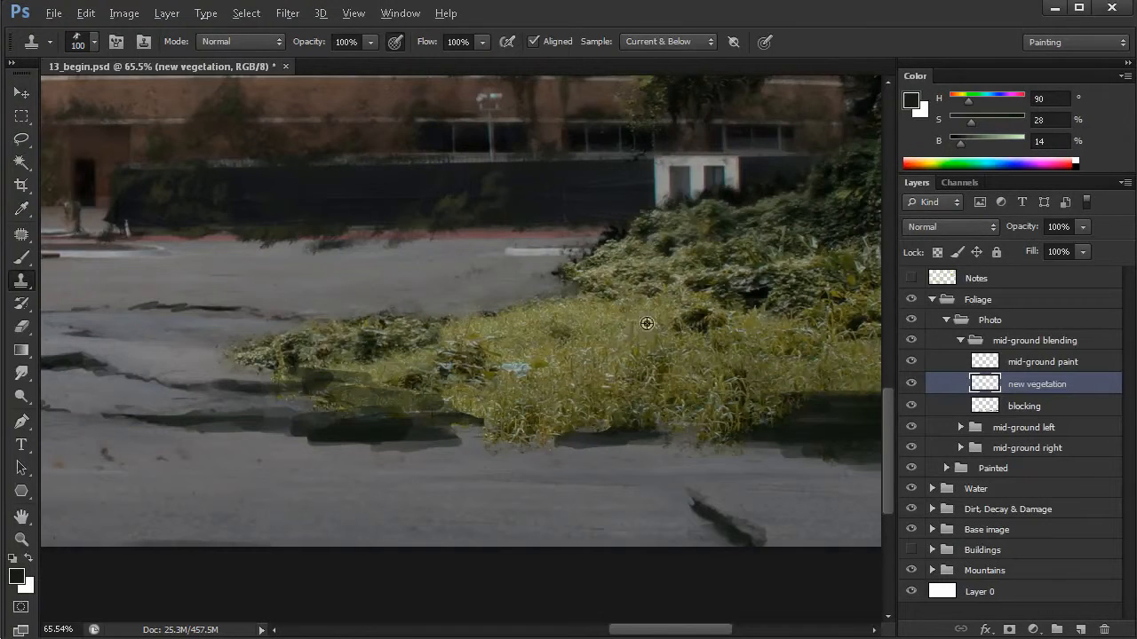
mouse_move(467, 418)
mouse_down()
mouse_move(530, 406)
mouse_move(485, 414)
mouse_move(514, 404)
mouse_move(494, 398)
mouse_move(531, 412)
mouse_move(514, 406)
mouse_up()
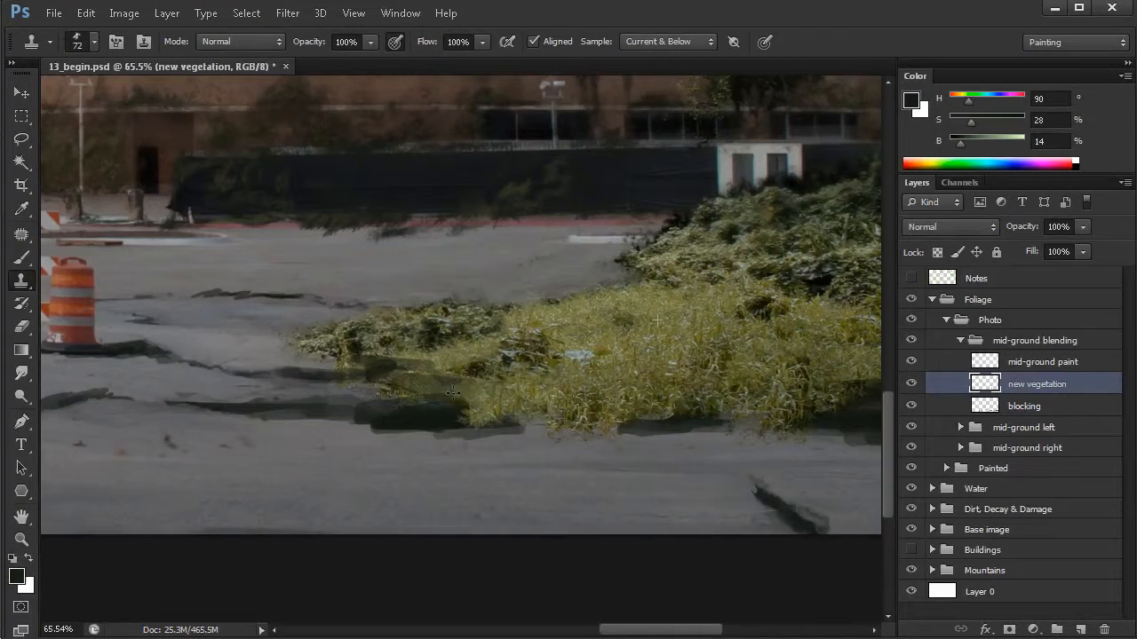
mouse_move(444, 387)
mouse_down()
mouse_move(459, 421)
mouse_move(508, 428)
mouse_move(404, 413)
mouse_move(504, 424)
mouse_move(446, 436)
mouse_up()
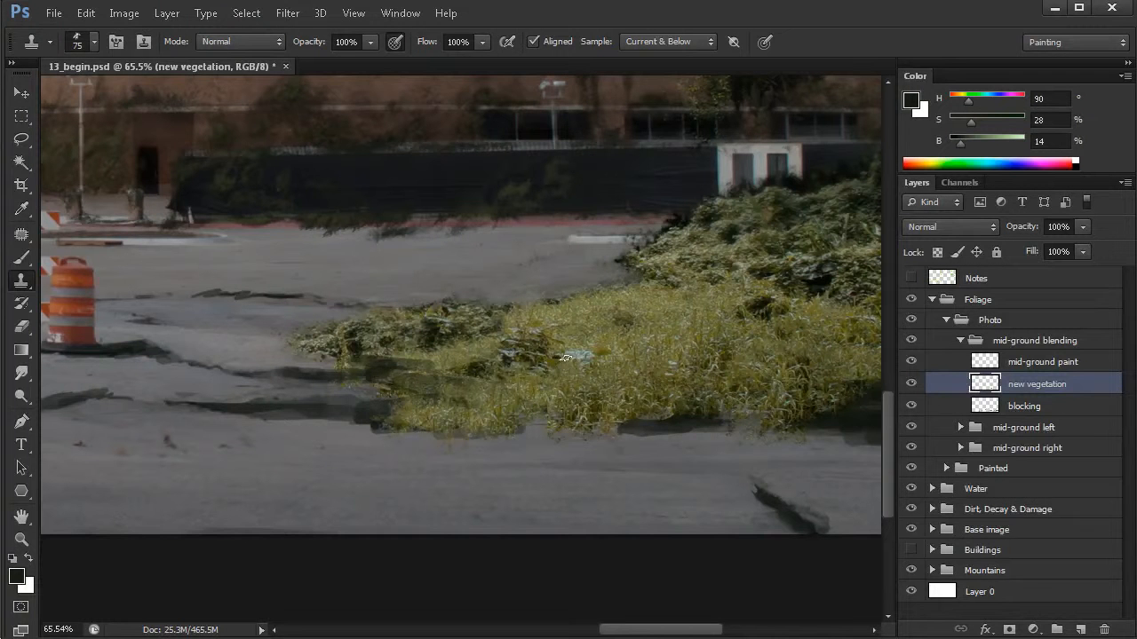
- Extend the cloned grass as a thin strip along the pavement crack toward the traffic barrel, using a 75 px brush
mouse_move(369, 416)
mouse_down()
mouse_move(378, 418)
mouse_move(371, 431)
mouse_move(360, 409)
mouse_move(341, 417)
mouse_up()
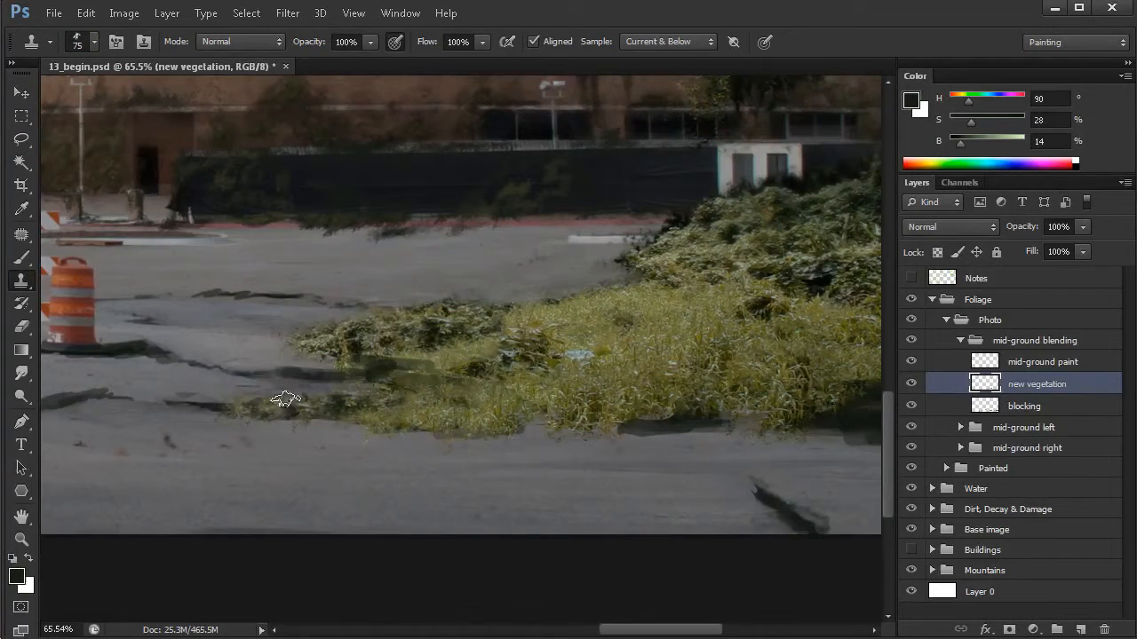
alt+click(658, 332)
mouse_move(216, 409)
mouse_down()
mouse_move(177, 406)
mouse_move(307, 406)
mouse_move(293, 410)
mouse_up()
- Clone grass over the large dark blocking area near the right edge of the image
scroll(586, 449, right, 2)
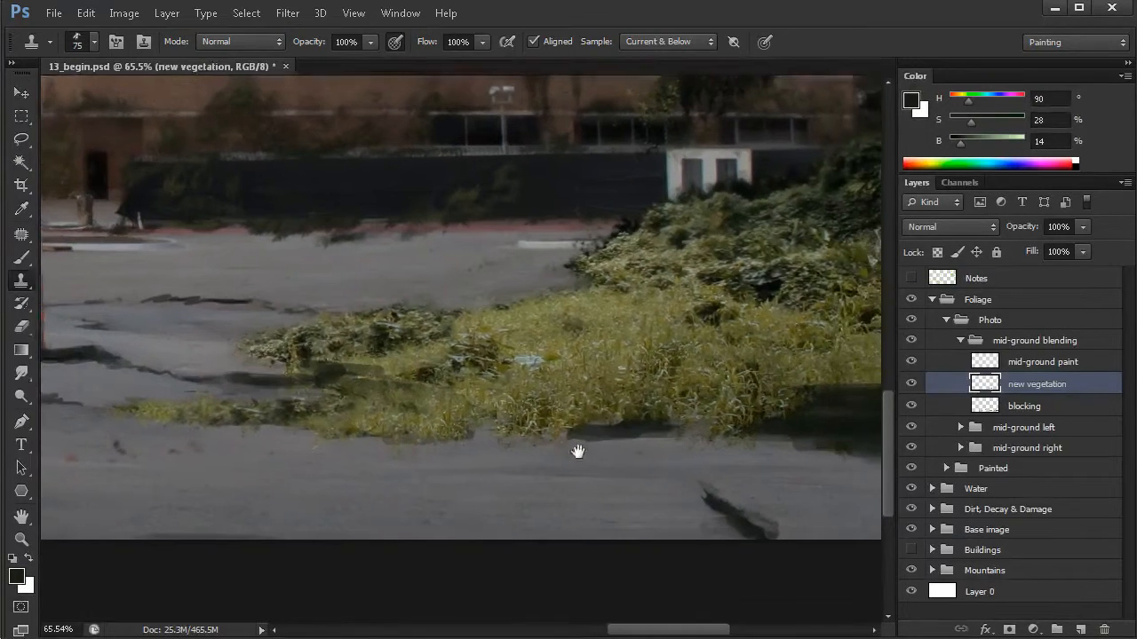
mouse_move(601, 425)
mouse_down()
mouse_move(586, 430)
mouse_move(666, 422)
mouse_move(642, 408)
mouse_move(592, 429)
mouse_move(545, 424)
mouse_move(616, 426)
mouse_move(567, 404)
mouse_move(472, 432)
mouse_move(365, 425)
mouse_up()
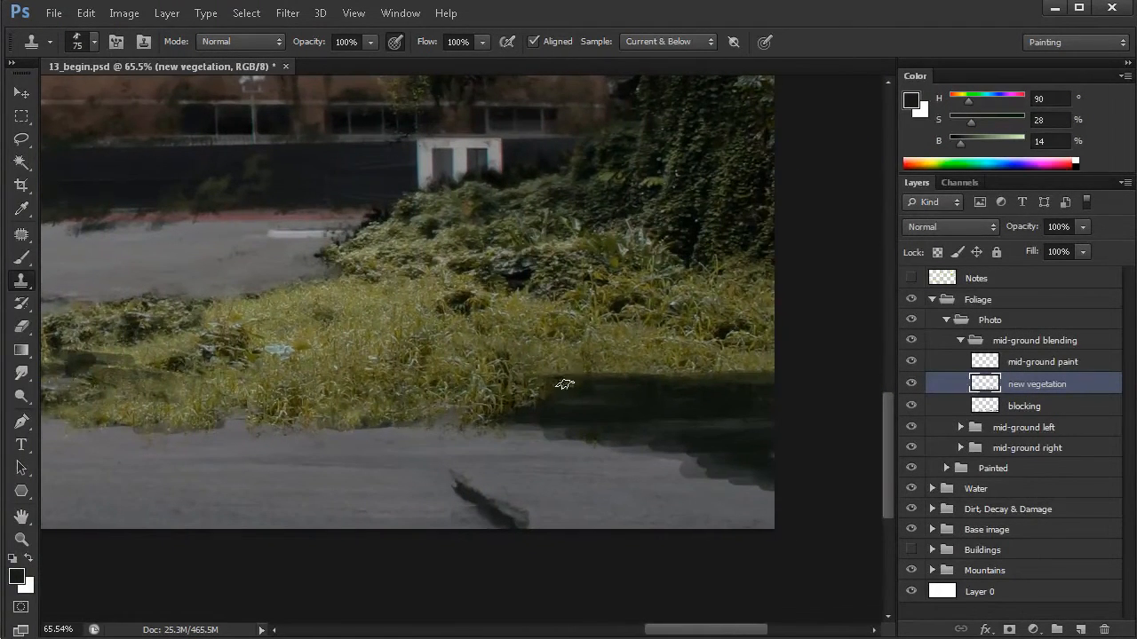
mouse_move(578, 383)
mouse_down()
mouse_move(604, 391)
mouse_move(549, 384)
mouse_move(619, 390)
mouse_up()
mouse_move(478, 374)
mouse_down()
mouse_move(638, 399)
mouse_move(654, 423)
mouse_move(704, 389)
mouse_move(639, 385)
mouse_move(675, 381)
mouse_move(627, 355)
mouse_move(680, 398)
mouse_move(734, 379)
mouse_move(661, 377)
mouse_move(698, 388)
mouse_move(682, 364)
mouse_up()
alt+click(316, 325)
mouse_move(767, 382)
mouse_down()
mouse_move(726, 387)
mouse_move(738, 384)
mouse_move(753, 417)
mouse_move(716, 444)
mouse_up()
mouse_move(512, 364)
mouse_down()
mouse_move(563, 398)
mouse_move(581, 385)
mouse_move(539, 399)
mouse_move(457, 393)
mouse_up()
- Resample different grass spots with a smaller brush and clone them to vary the vegetation in the right-hand patch
key(bracketleft)
key(bracketleft)
key(bracketleft)
key(bracketleft)
key(bracketleft)
alt+click(458, 325)
drag(555, 416, 617, 430)
alt+click(547, 312)
click(611, 404)
drag(572, 344, 543, 347)
click(536, 332)
click(565, 336)
- Clone grass down to the dark lower edge in the image's right corner with an 83 px brush and blend repeats
mouse_move(758, 401)
mouse_down()
mouse_move(737, 440)
mouse_move(751, 422)
mouse_move(756, 442)
mouse_move(655, 411)
mouse_move(638, 392)
mouse_move(724, 411)
mouse_move(680, 430)
mouse_move(721, 469)
mouse_up()
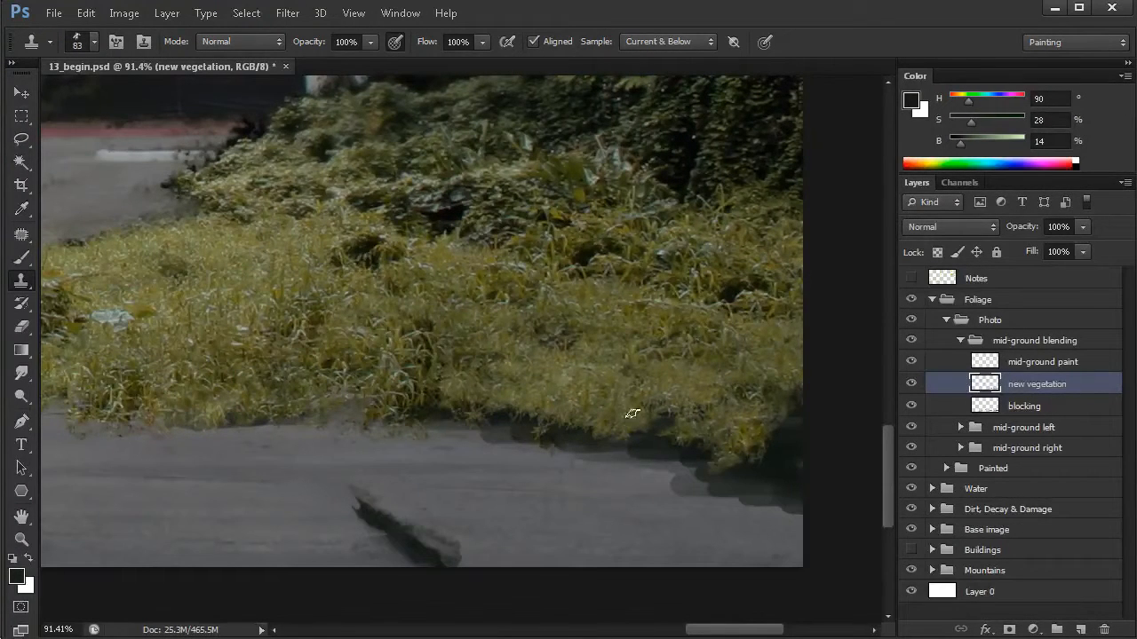
mouse_move(733, 441)
mouse_down()
mouse_move(794, 444)
mouse_move(794, 406)
mouse_move(746, 373)
mouse_move(736, 393)
mouse_move(634, 436)
mouse_move(678, 447)
mouse_move(656, 414)
mouse_move(693, 420)
mouse_move(665, 404)
mouse_up()
alt+click(609, 309)
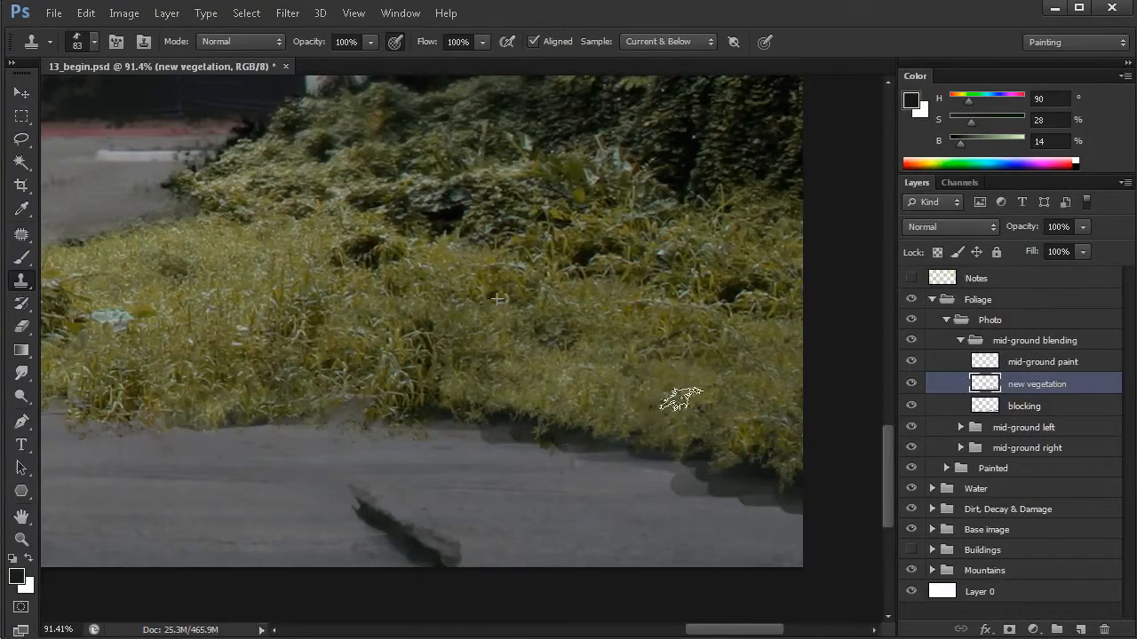
alt+click(684, 323)
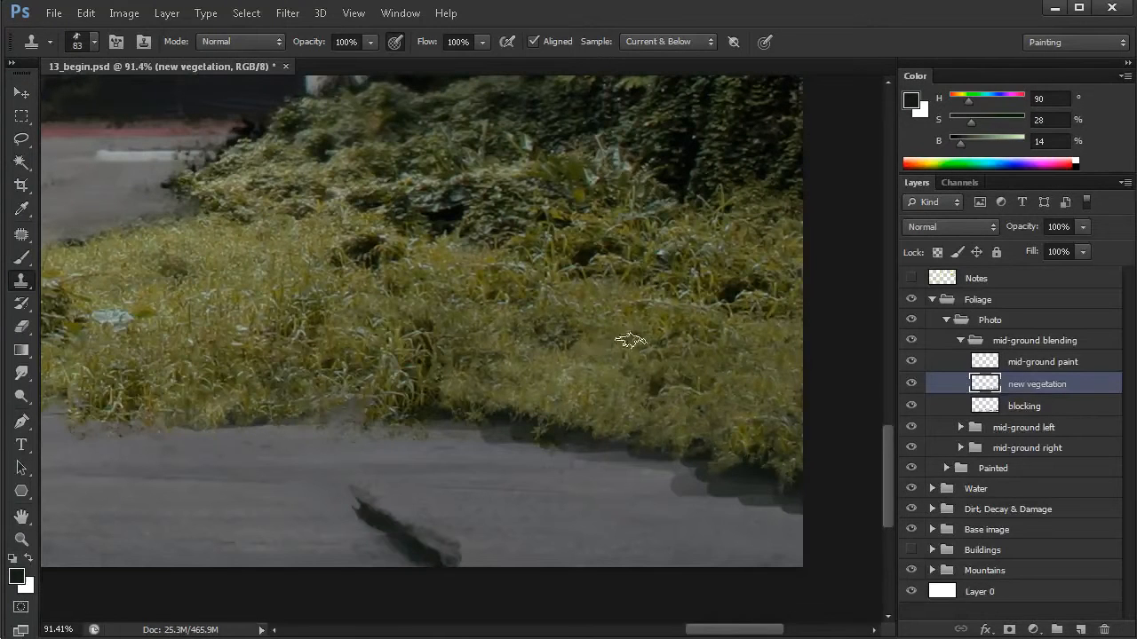
mouse_move(719, 457)
mouse_down()
mouse_move(794, 459)
mouse_move(702, 440)
mouse_up()
- Clone grass over the dark gap below the leafy bush at the patch's left end, using a 60 px brush
mouse_move(415, 473)
mouse_down()
mouse_move(667, 467)
mouse_move(835, 490)
mouse_up()
drag(511, 400, 658, 414)
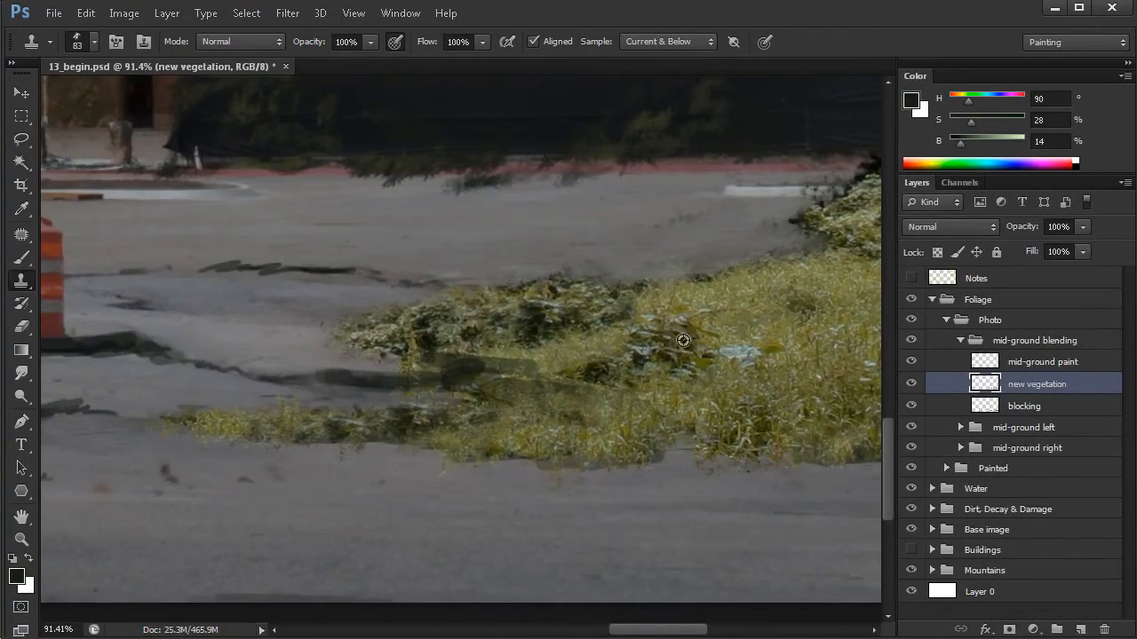
alt+click(760, 321)
mouse_move(497, 364)
mouse_down()
mouse_move(533, 375)
mouse_move(475, 372)
mouse_move(526, 351)
mouse_move(488, 330)
mouse_move(449, 352)
mouse_move(457, 358)
mouse_move(420, 350)
mouse_move(447, 327)
mouse_move(407, 362)
mouse_move(412, 373)
mouse_move(477, 375)
mouse_move(433, 378)
mouse_move(669, 381)
mouse_move(465, 397)
mouse_move(475, 386)
mouse_move(362, 381)
mouse_up()
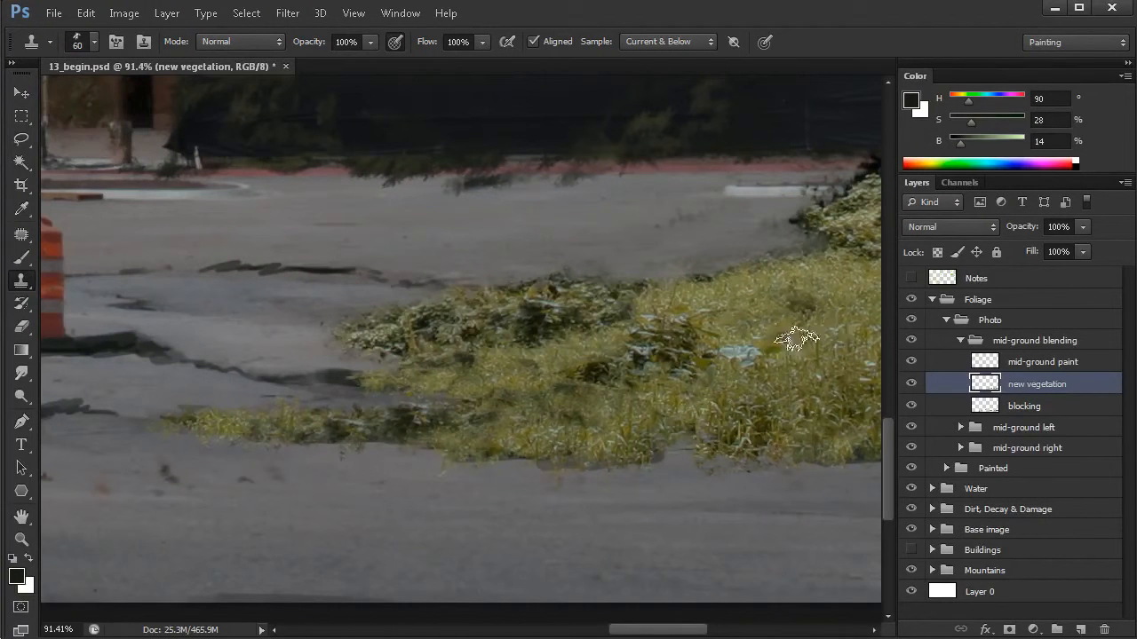
- Clone a narrow grass strip along the crack below the bush with a 48 px brush and blend the adjoining grass
drag(494, 385, 552, 395)
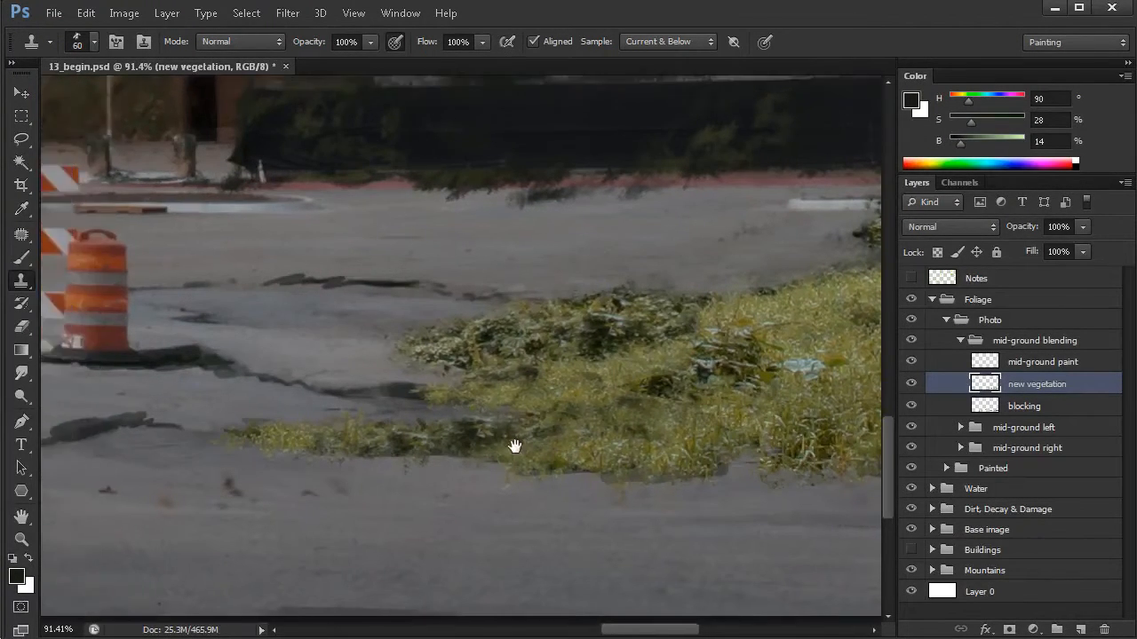
mouse_move(461, 395)
mouse_down()
mouse_move(348, 388)
mouse_move(461, 399)
mouse_move(482, 436)
mouse_move(457, 435)
mouse_up()
alt+click(793, 411)
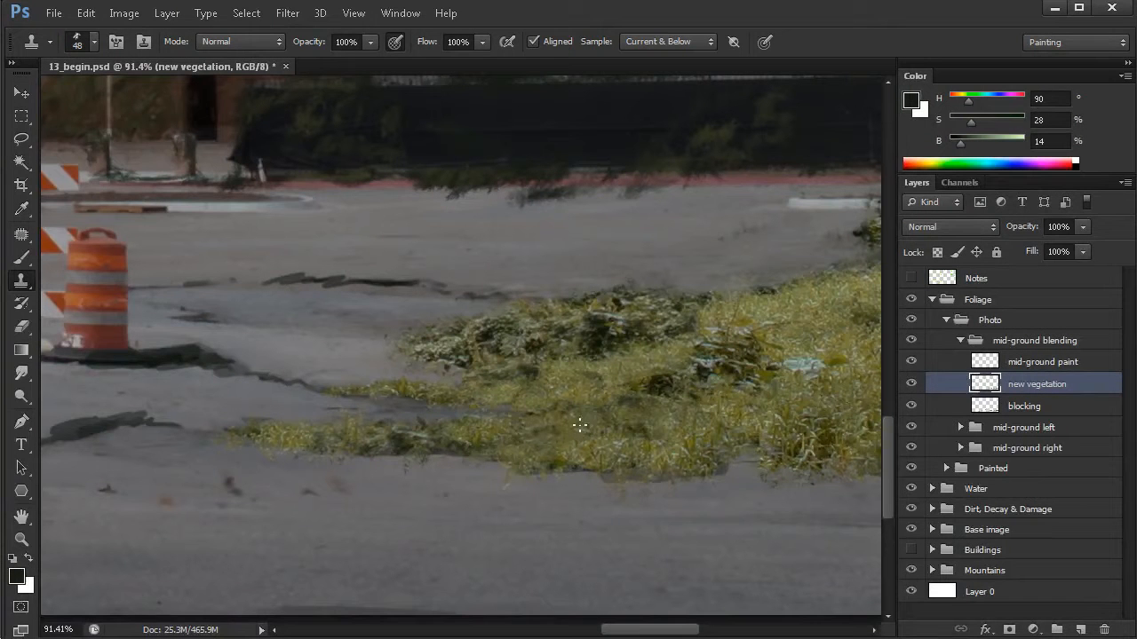
mouse_move(537, 430)
mouse_down()
mouse_move(629, 402)
mouse_move(638, 417)
mouse_move(604, 402)
mouse_move(614, 401)
mouse_move(593, 376)
mouse_move(634, 402)
mouse_move(810, 387)
mouse_move(637, 438)
mouse_up()
drag(521, 440, 550, 406)
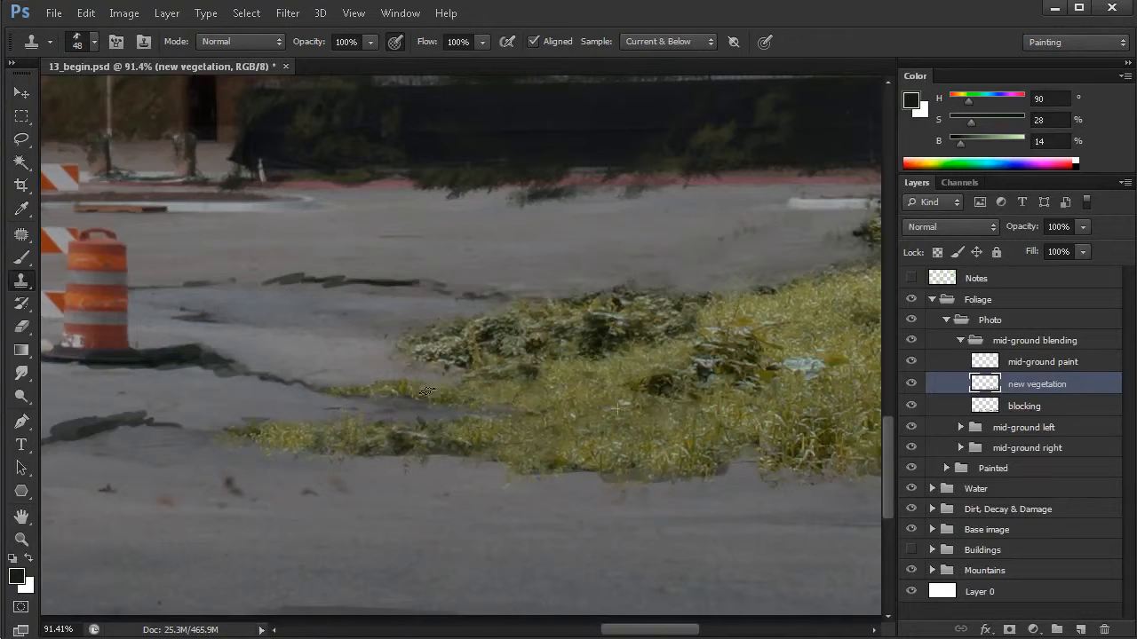
- Clone grass with a 48 px brush over the dark crack at the base of the traffic barrel
drag(341, 424, 351, 420)
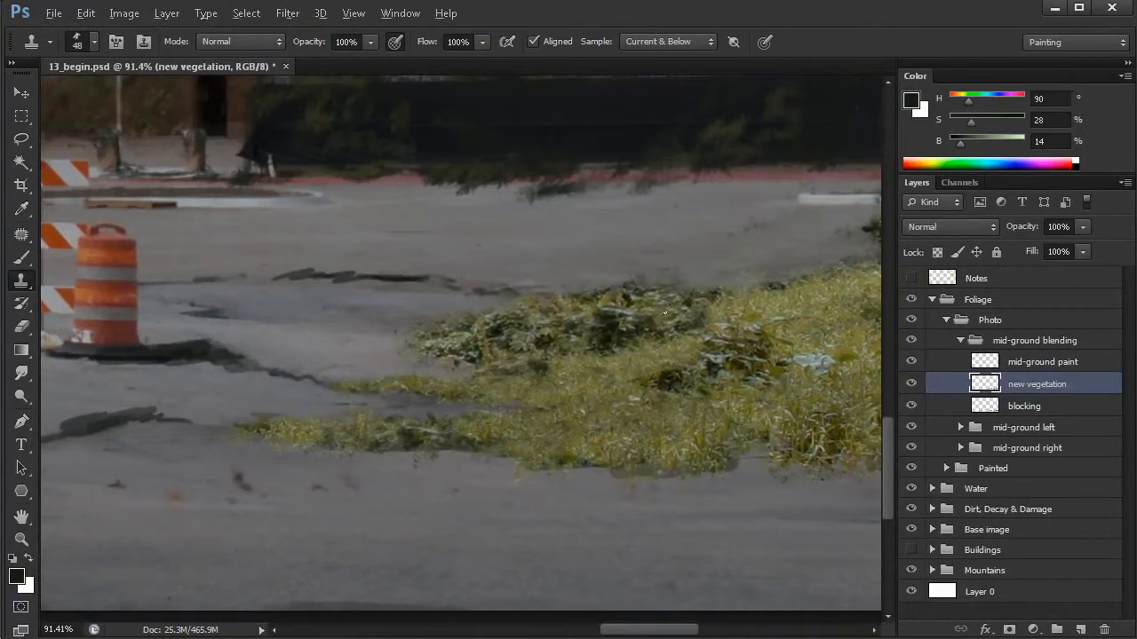
drag(262, 361, 476, 381)
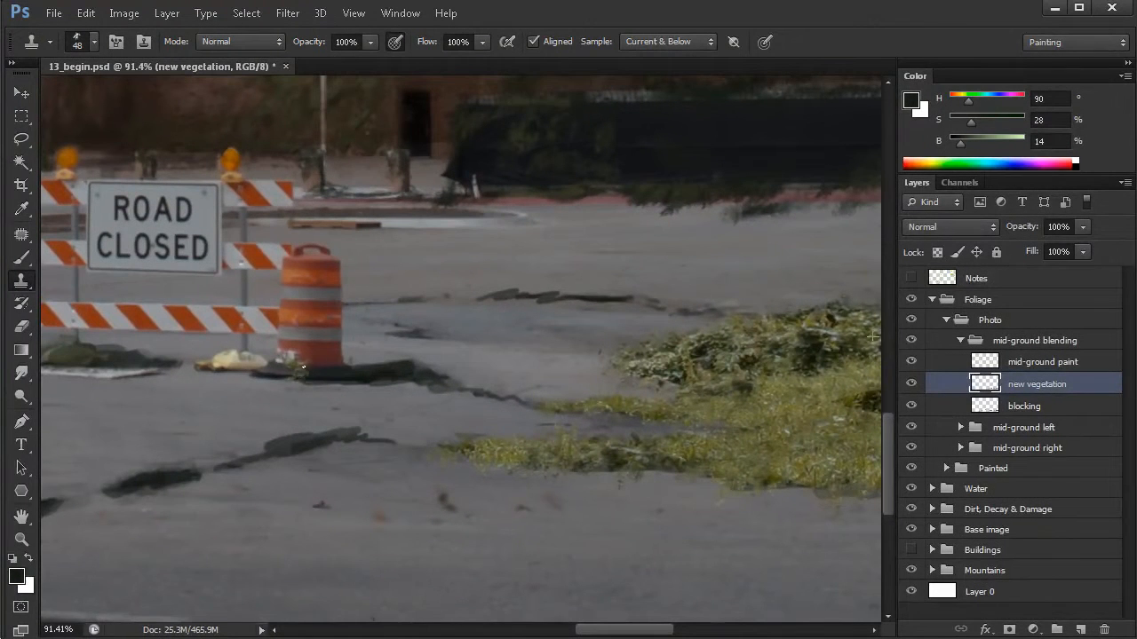
mouse_move(344, 374)
mouse_down()
mouse_move(390, 373)
mouse_move(334, 361)
mouse_move(362, 377)
mouse_move(424, 377)
mouse_move(409, 372)
mouse_up()
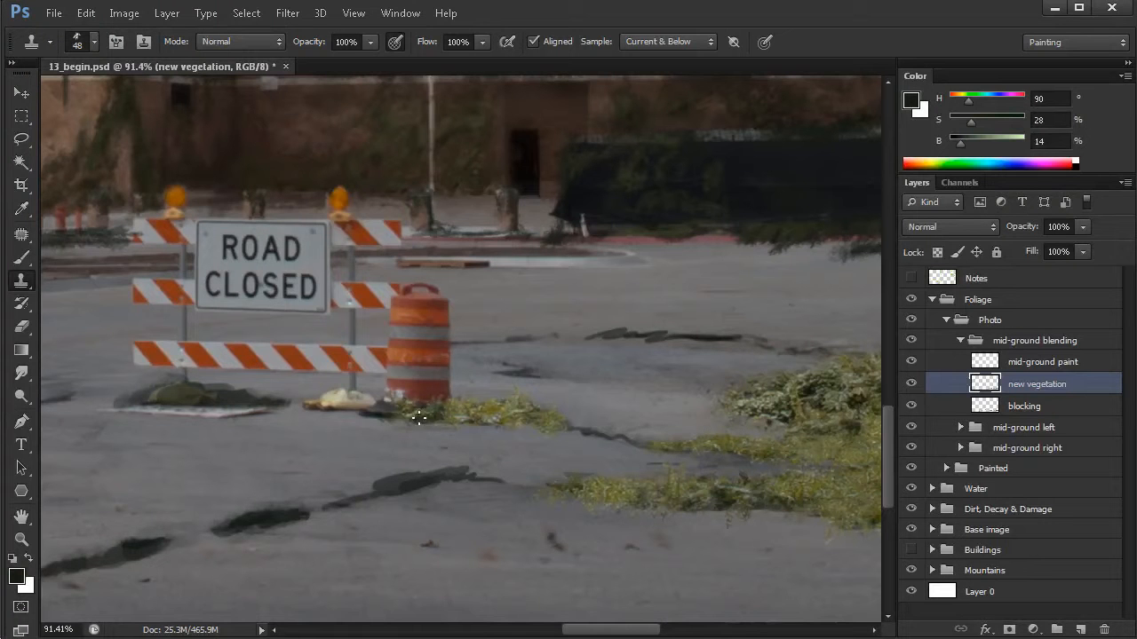
- Clone foliage over the dark blocking beneath the road-closed barricade's left leg with a 48 px brush
drag(675, 442, 533, 419)
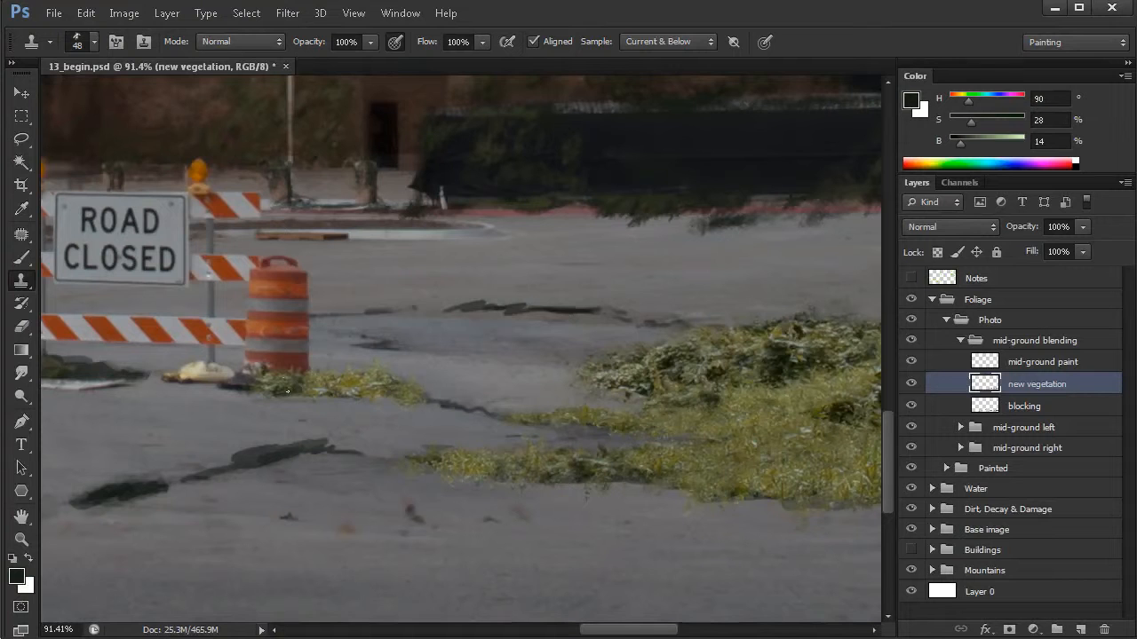
drag(532, 495, 292, 483)
scroll(643, 475, down, 1)
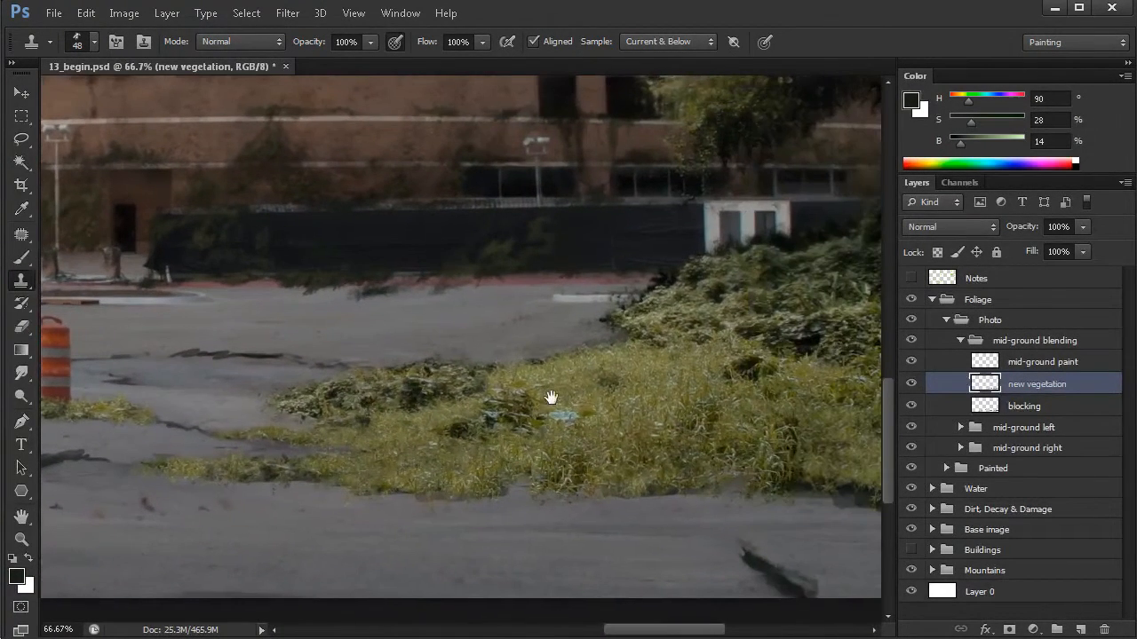
drag(287, 432, 667, 449)
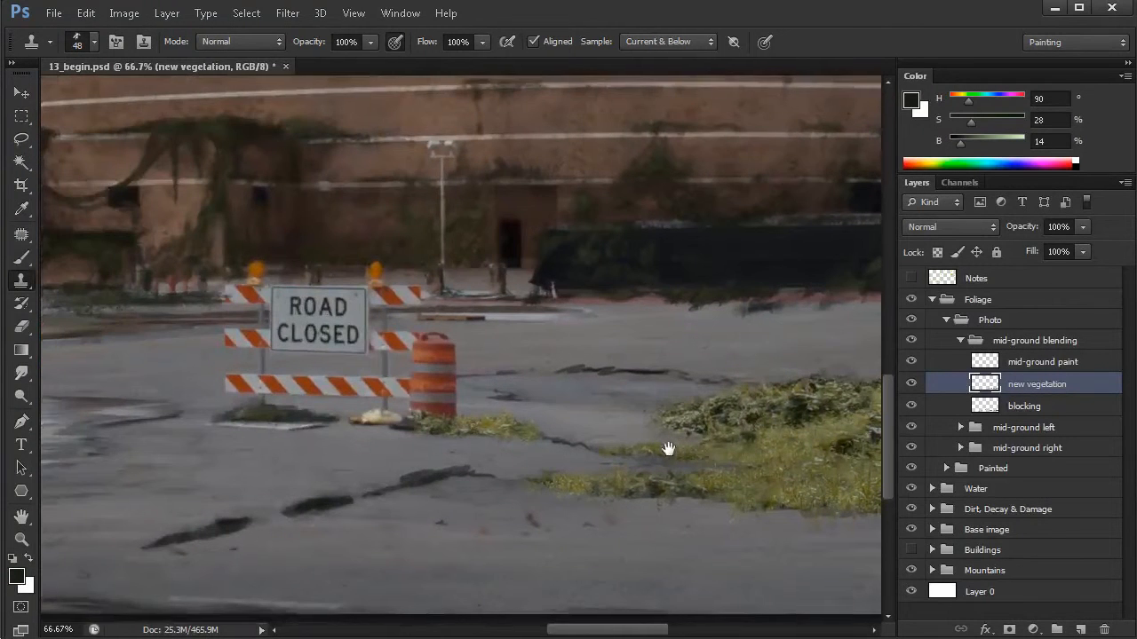
scroll(304, 459, up, 1)
mouse_move(279, 399)
mouse_down()
mouse_move(250, 389)
mouse_move(175, 396)
mouse_move(309, 400)
mouse_up()
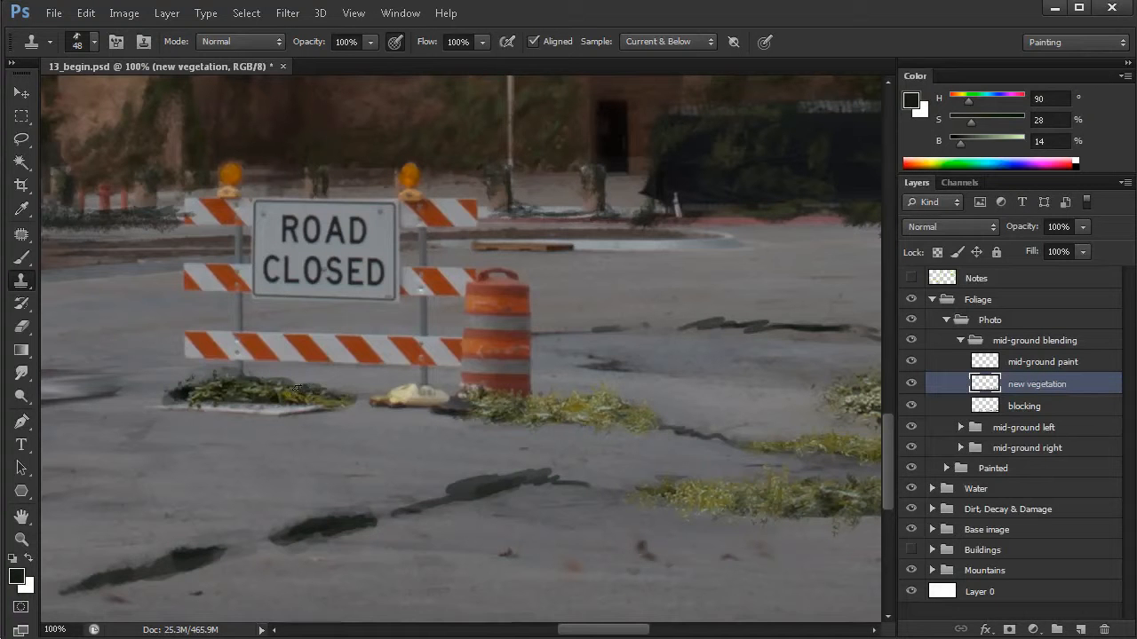
drag(182, 391, 207, 403)
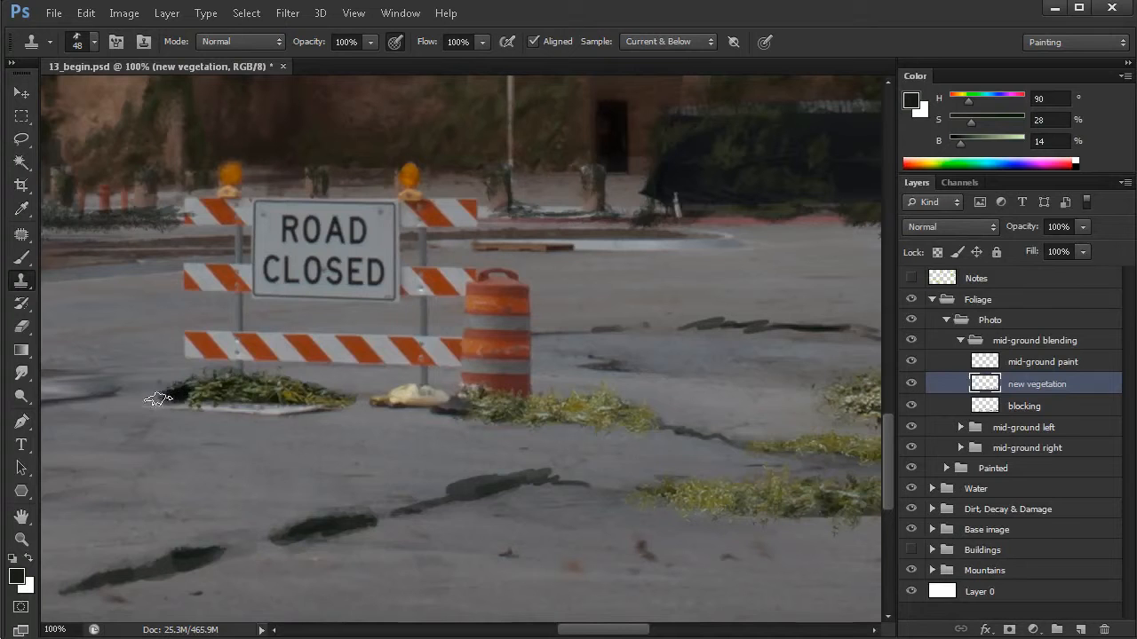
- Clone foliage from the large grass area over the barricade patch's remaining dark end and the pale slab below it, using a 48 px brush
alt+click(763, 464)
alt+click(763, 464)
drag(719, 495, 248, 402)
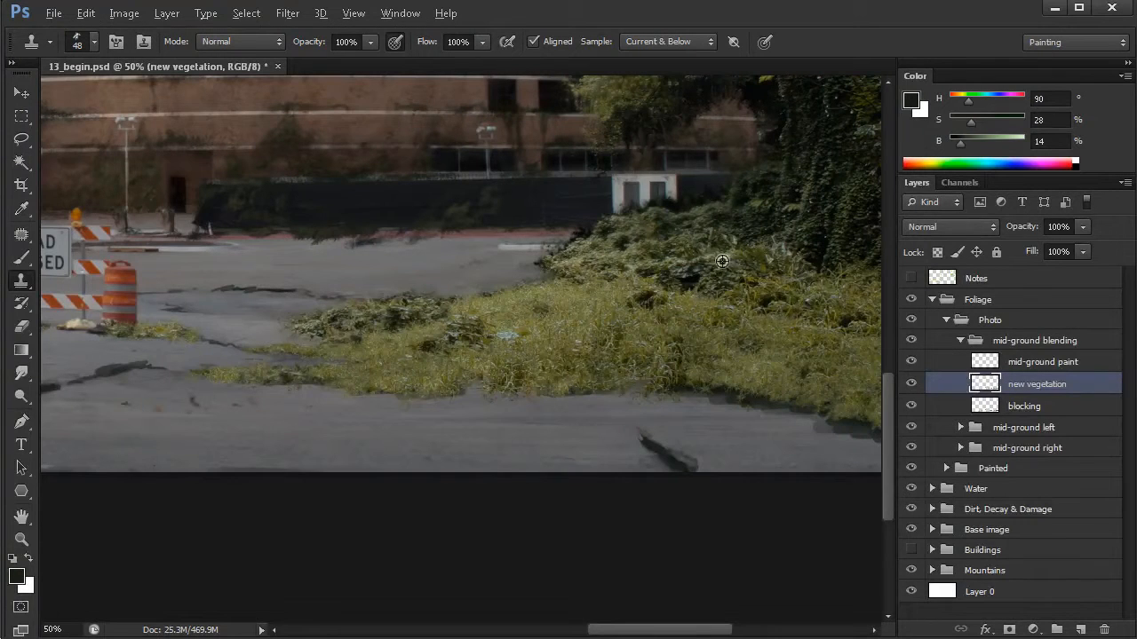
drag(228, 350, 652, 375)
ctrl+click(426, 366)
drag(399, 359, 379, 361)
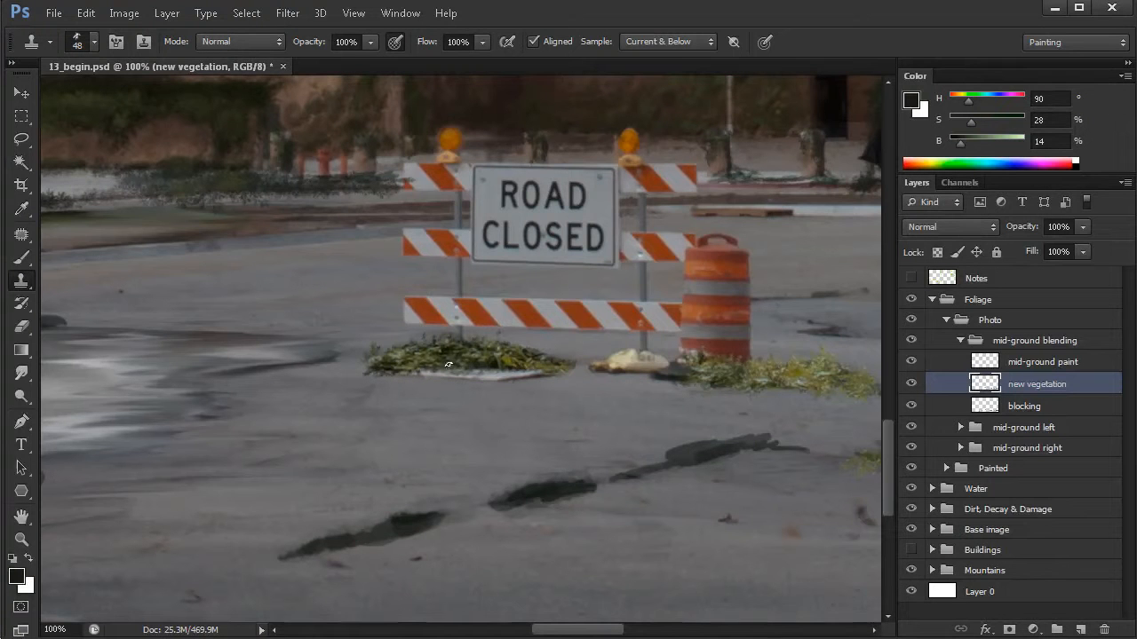
mouse_move(483, 375)
mouse_down()
mouse_move(511, 376)
mouse_move(453, 373)
mouse_up()
- Roughen the edge of the foliage patch under the barricade using the Eraser with a 52 px leafy tip
key(e)
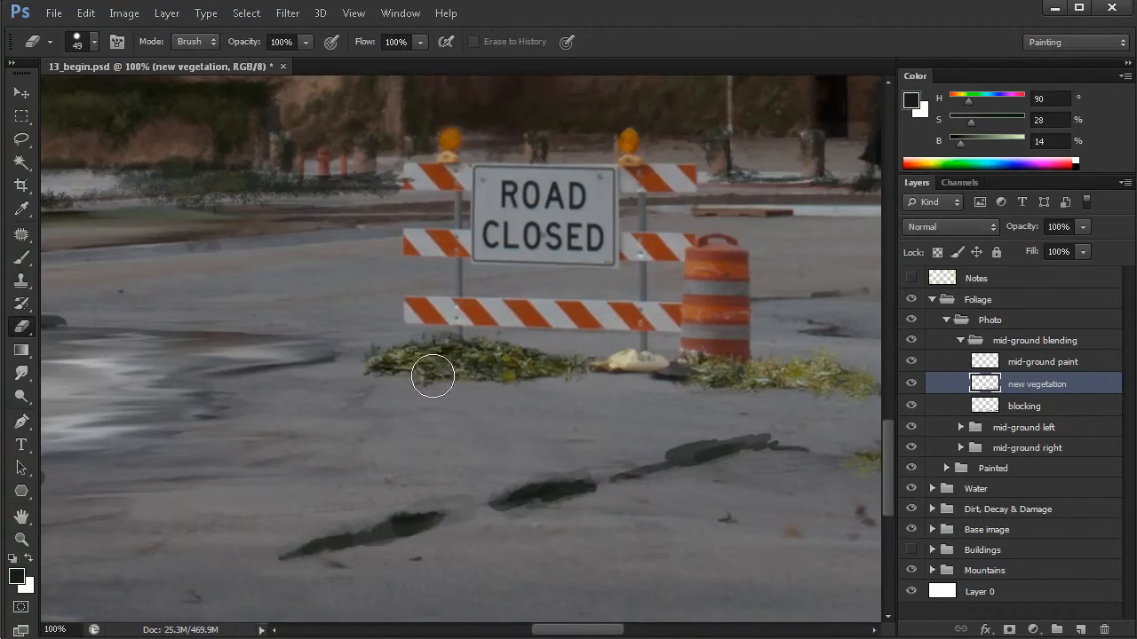
right_click(389, 310)
click(731, 444)
drag(346, 360, 302, 361)
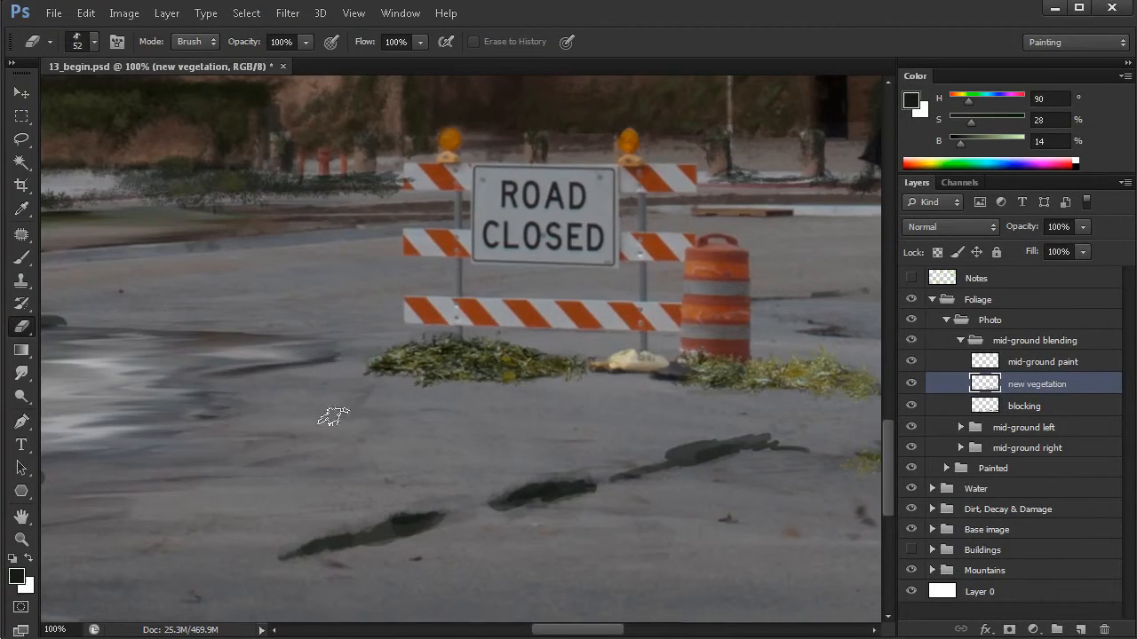
- Clone grass with a 48 px brush over the pavement crack segment below the traffic barrel
scroll(681, 451, down, 2)
drag(691, 459, 393, 452)
drag(774, 421, 622, 414)
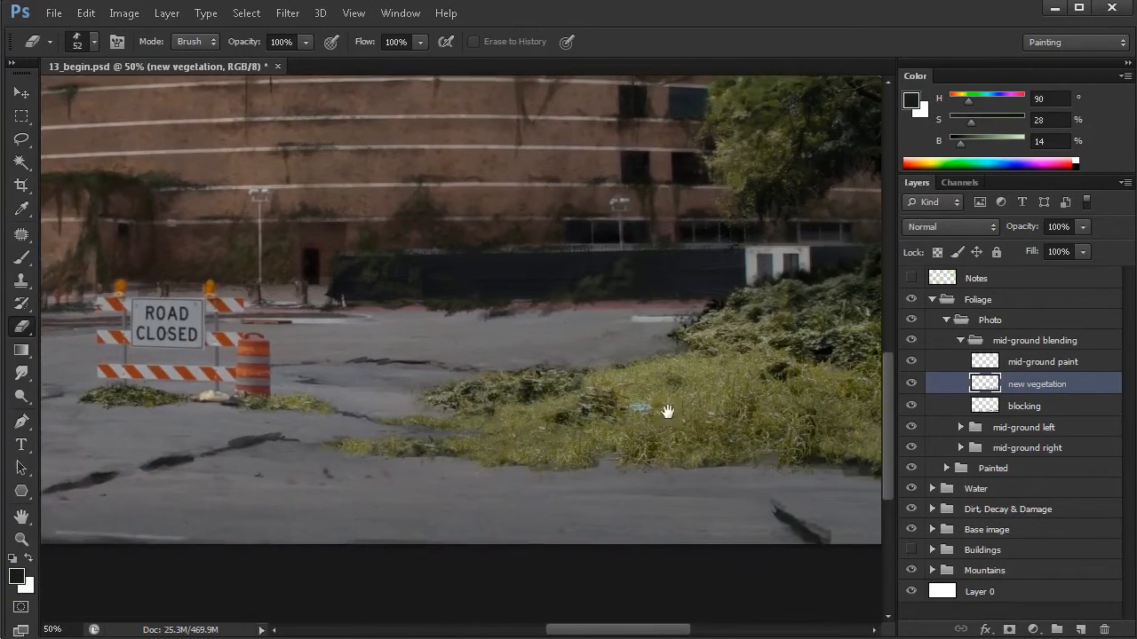
drag(752, 367, 712, 367)
key(s)
drag(738, 406, 645, 396)
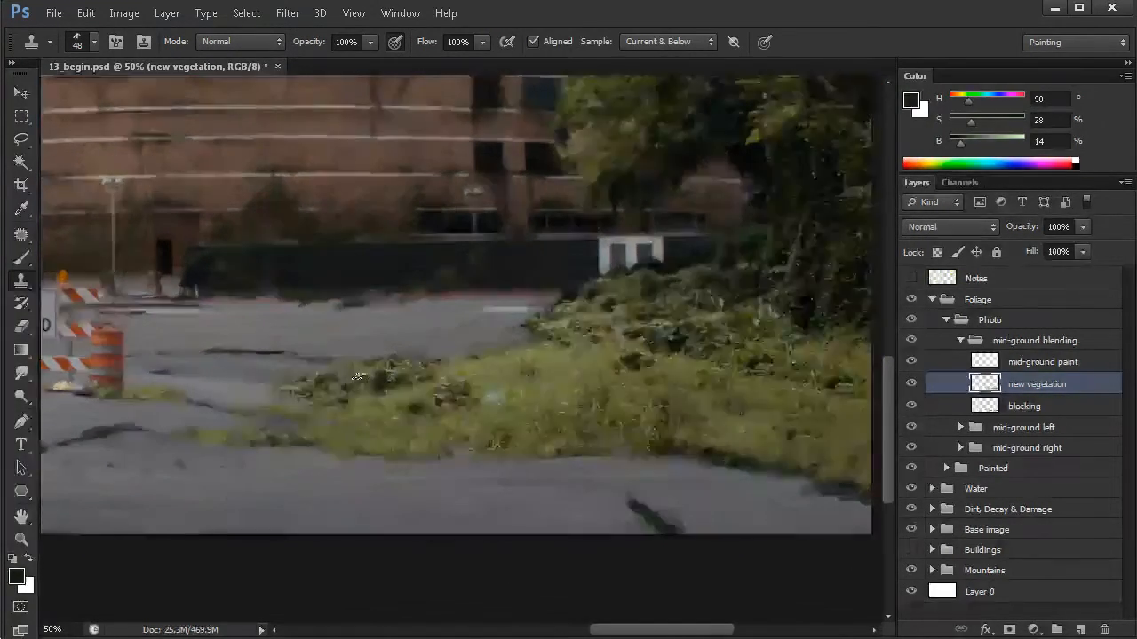
drag(468, 364, 648, 388)
scroll(519, 446, up, 1)
scroll(520, 457, up, 1)
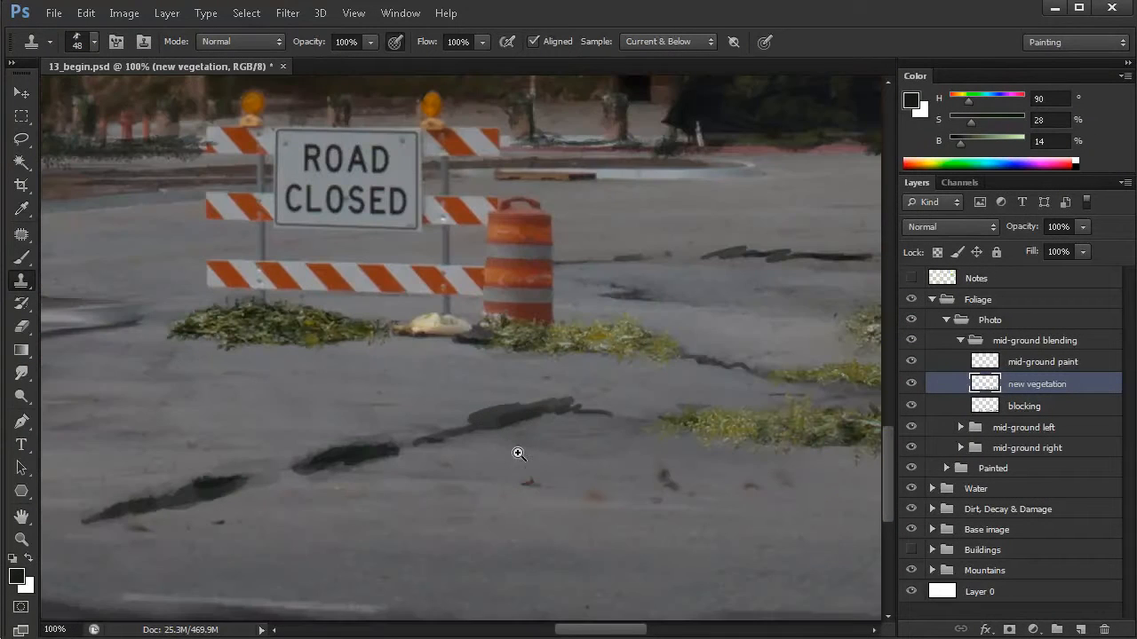
drag(656, 464, 499, 447)
drag(734, 431, 611, 425)
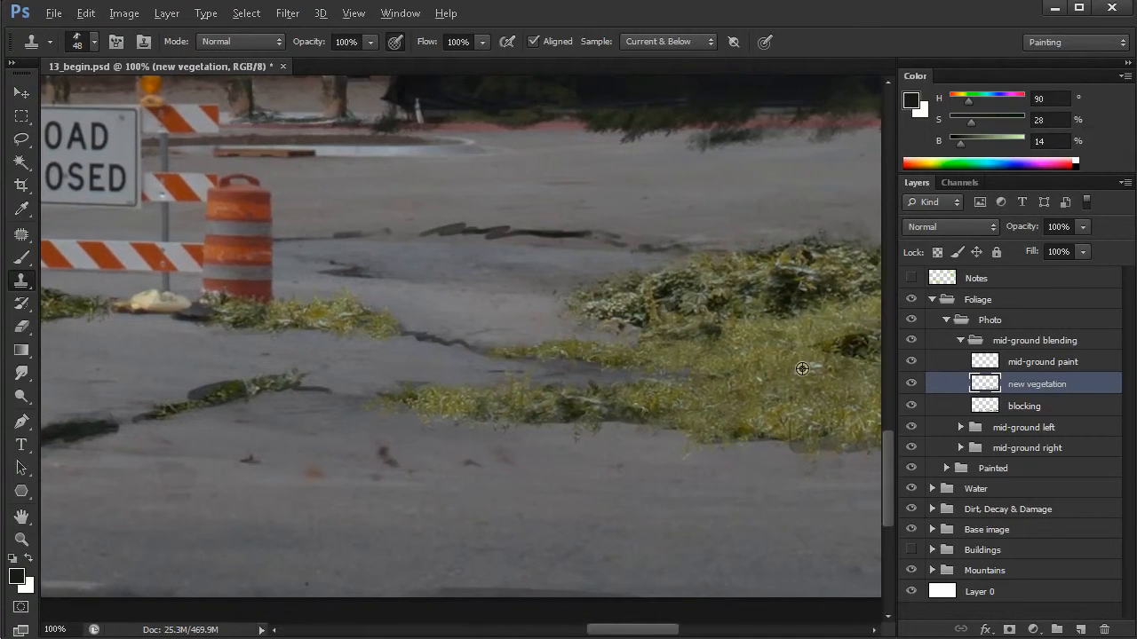
drag(231, 419, 292, 426)
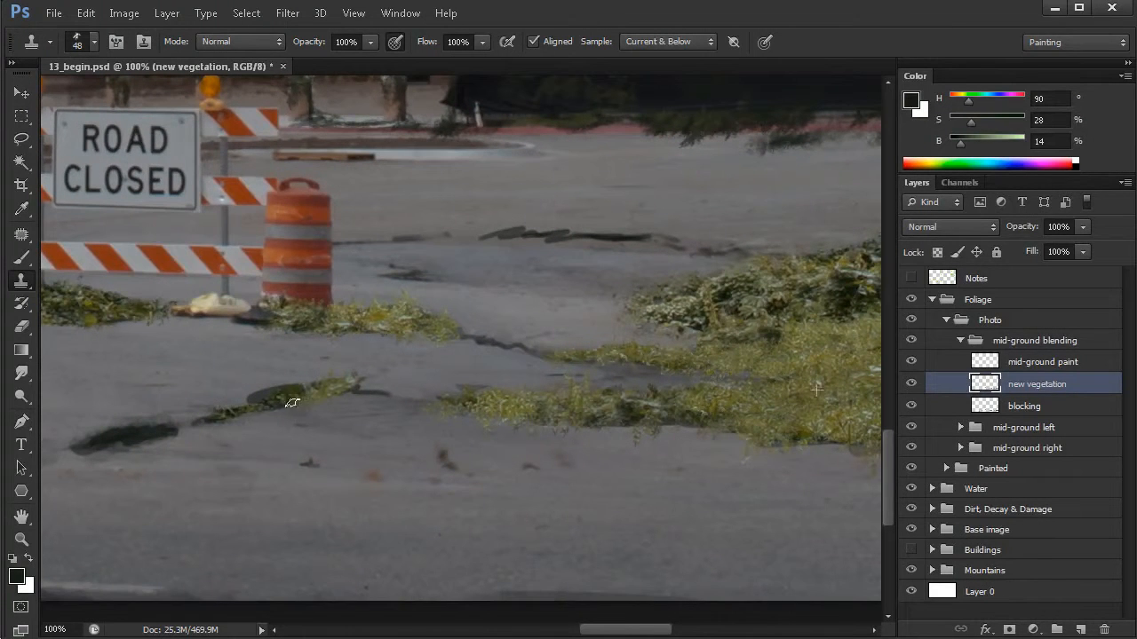
- Clone grass over the adjoining middle segment of the diagonal pavement crack and join it to the upper strip
drag(392, 459, 444, 457)
drag(193, 435, 142, 445)
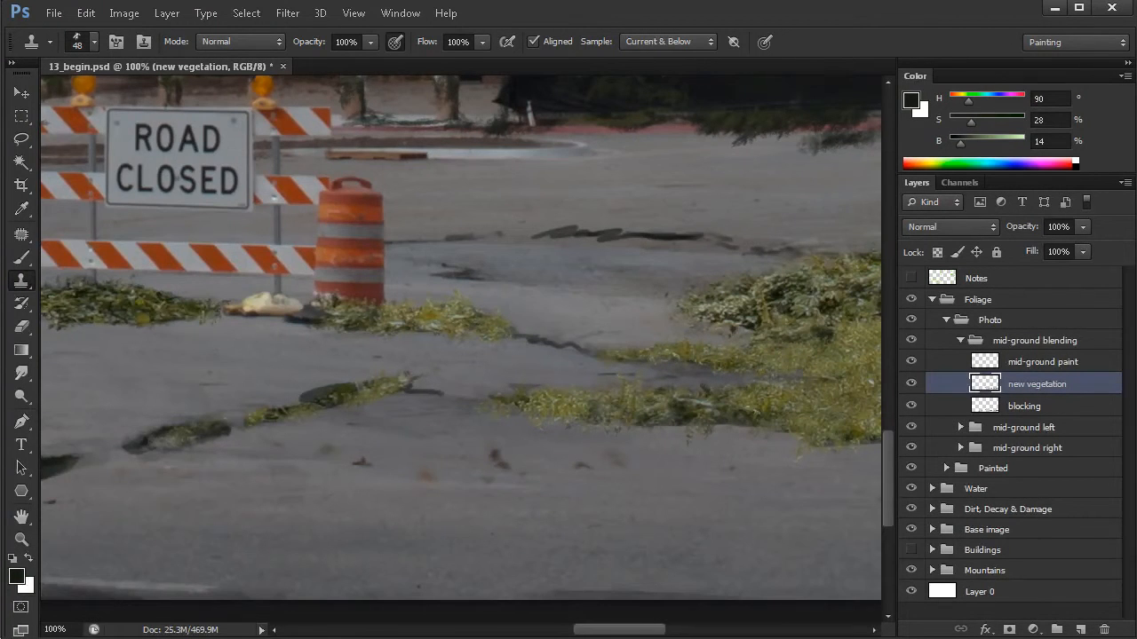
drag(681, 474, 551, 478)
drag(175, 434, 376, 423)
drag(224, 441, 295, 426)
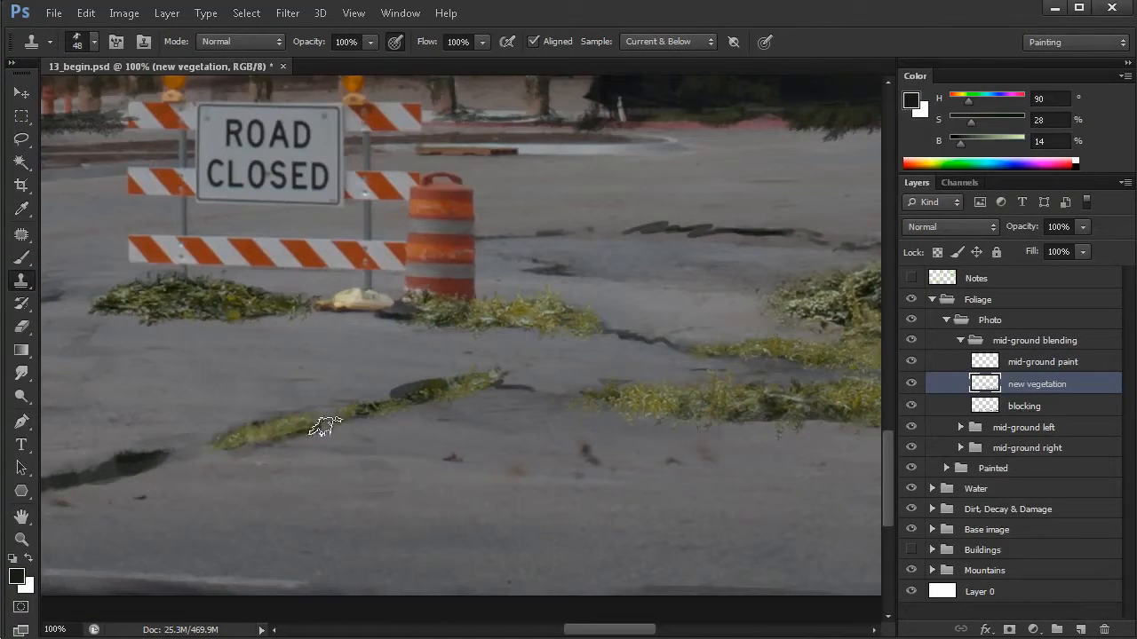
- Examine how the cloned grass patches and crack strips sit across the whole mid-ground
drag(774, 347, 465, 321)
alt+click(590, 369)
drag(607, 425, 586, 429)
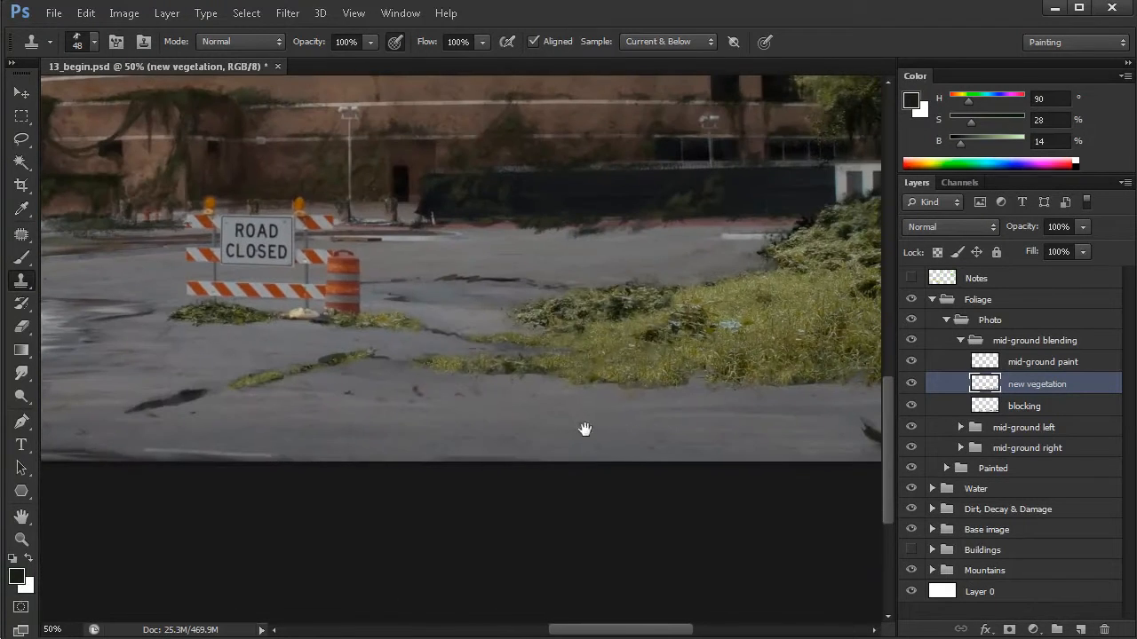
drag(315, 386, 361, 417)
drag(643, 417, 639, 417)
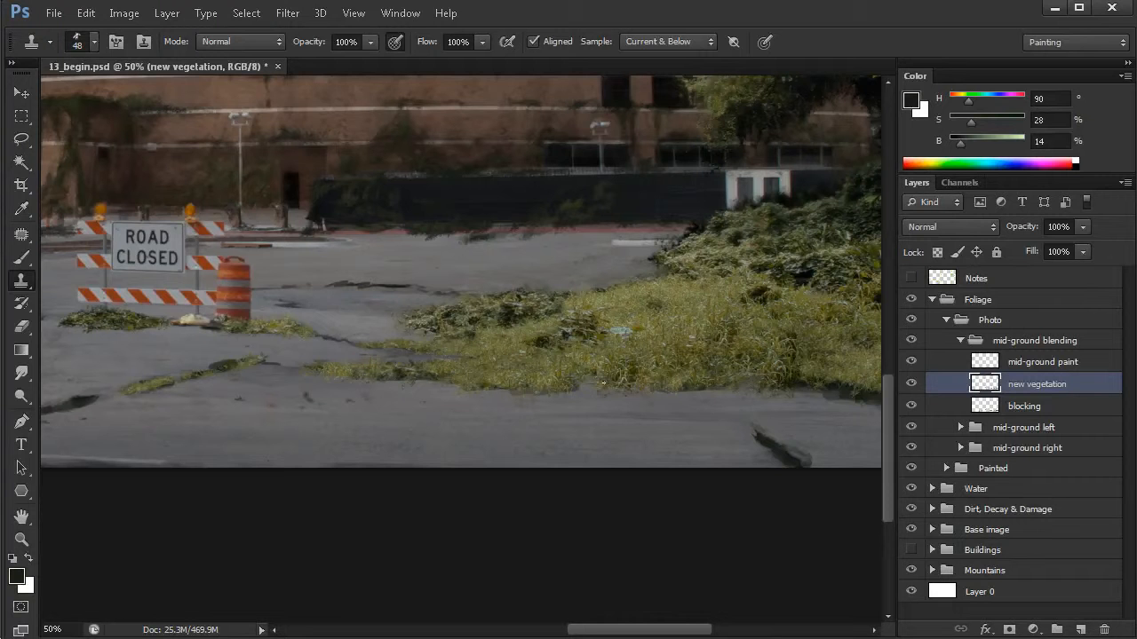
mouse_move(420, 393)
mouse_down()
mouse_move(489, 401)
mouse_move(460, 413)
mouse_up()
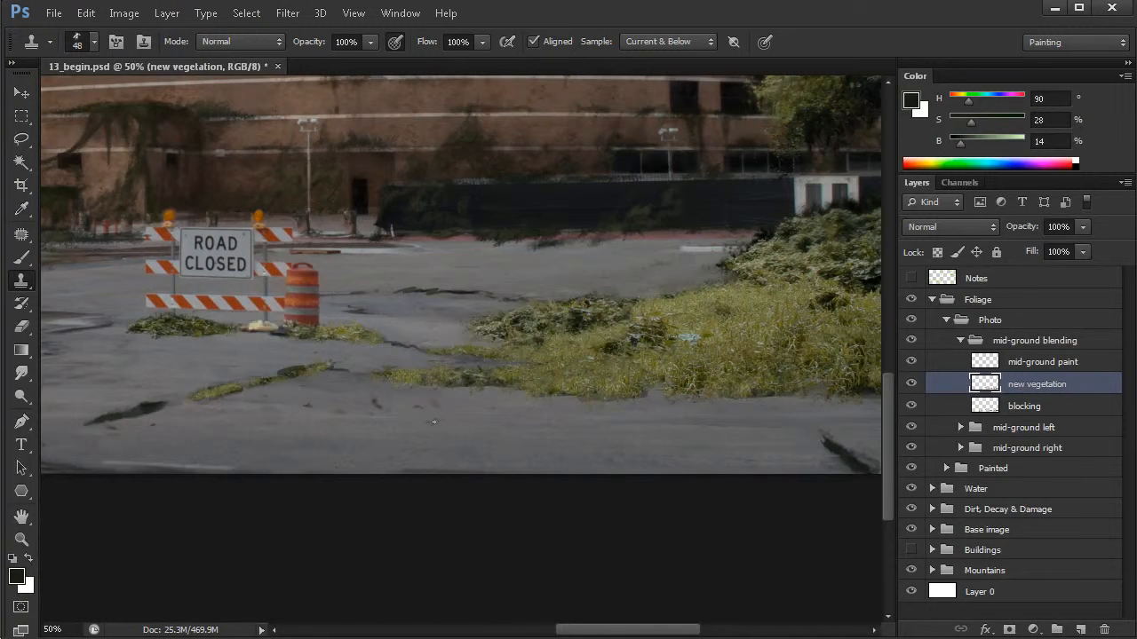
drag(541, 411, 539, 404)
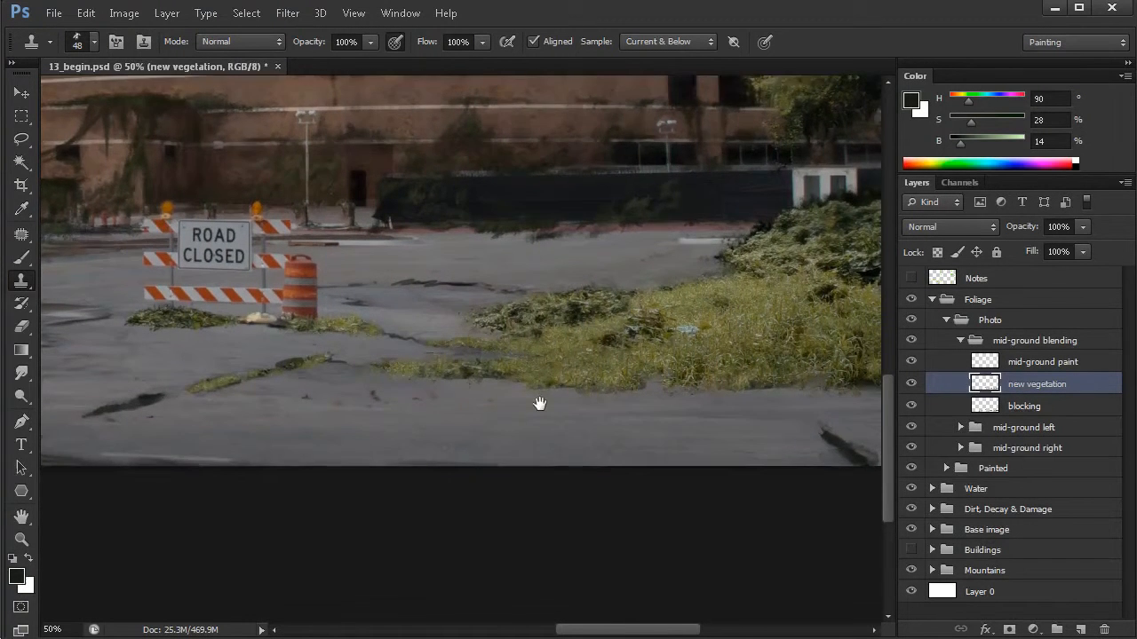
ctrl+click(412, 387)
drag(455, 414, 417, 399)
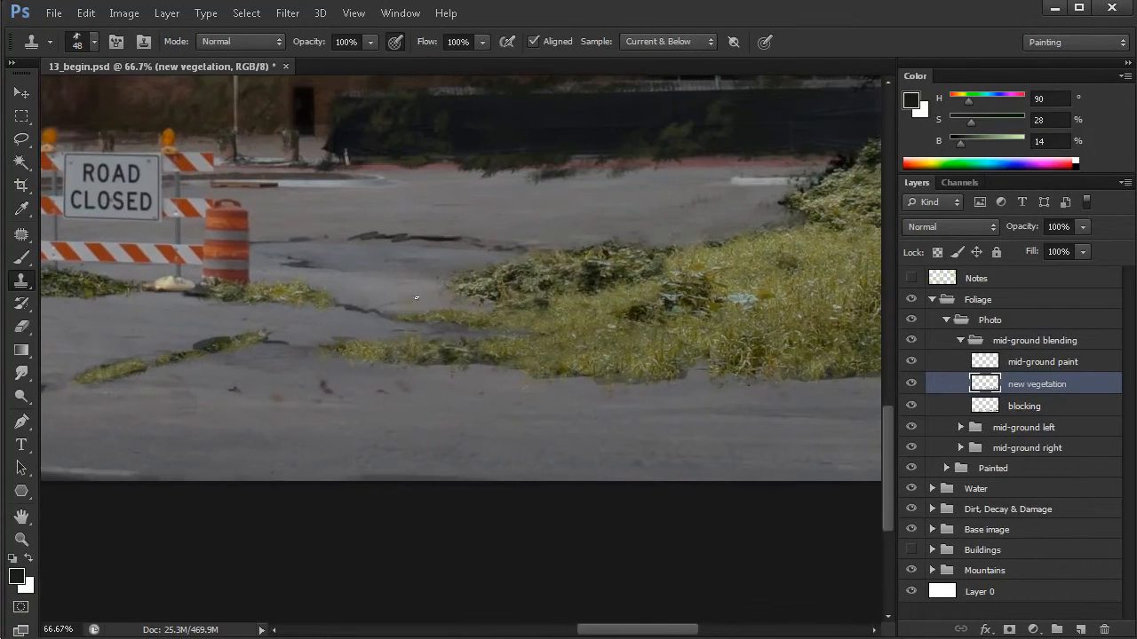
- Choose the Grass 05 tip for the Clone Stamp and bring it to the foliage patch under the barricade
right_click(344, 240)
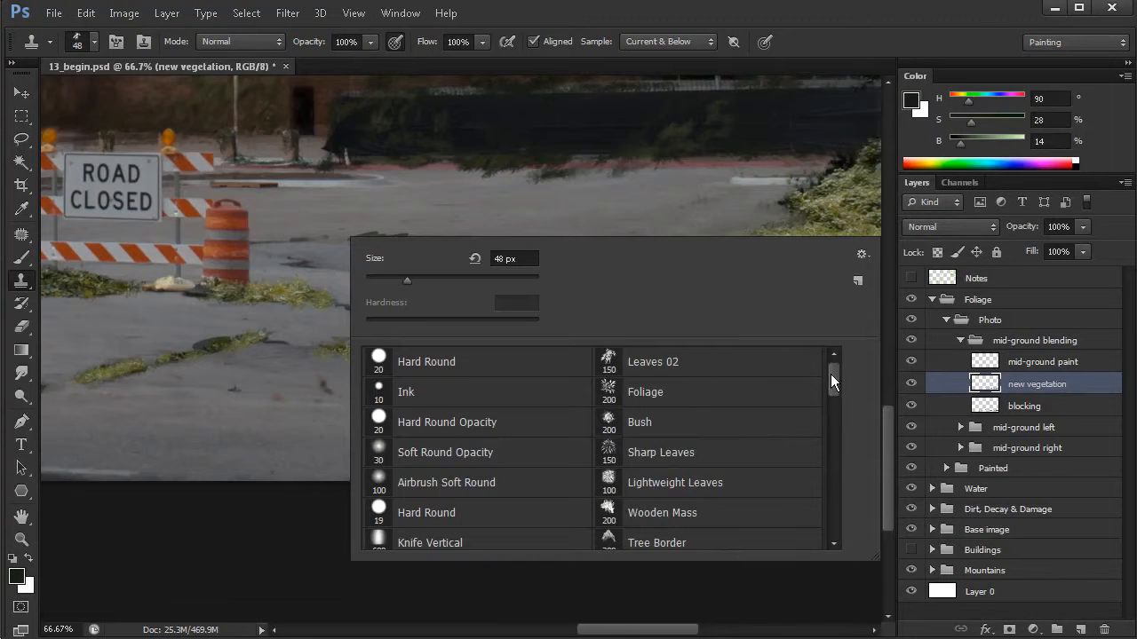
drag(832, 379, 848, 516)
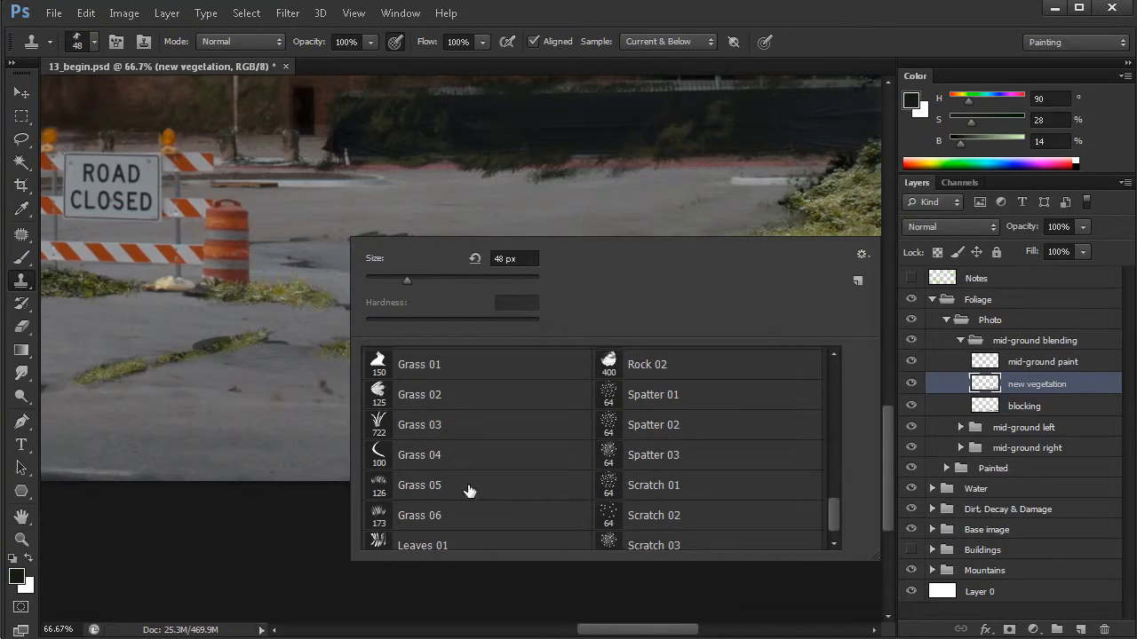
click(425, 486)
drag(255, 385, 357, 400)
scroll(214, 323, up, 2)
drag(213, 323, 457, 377)
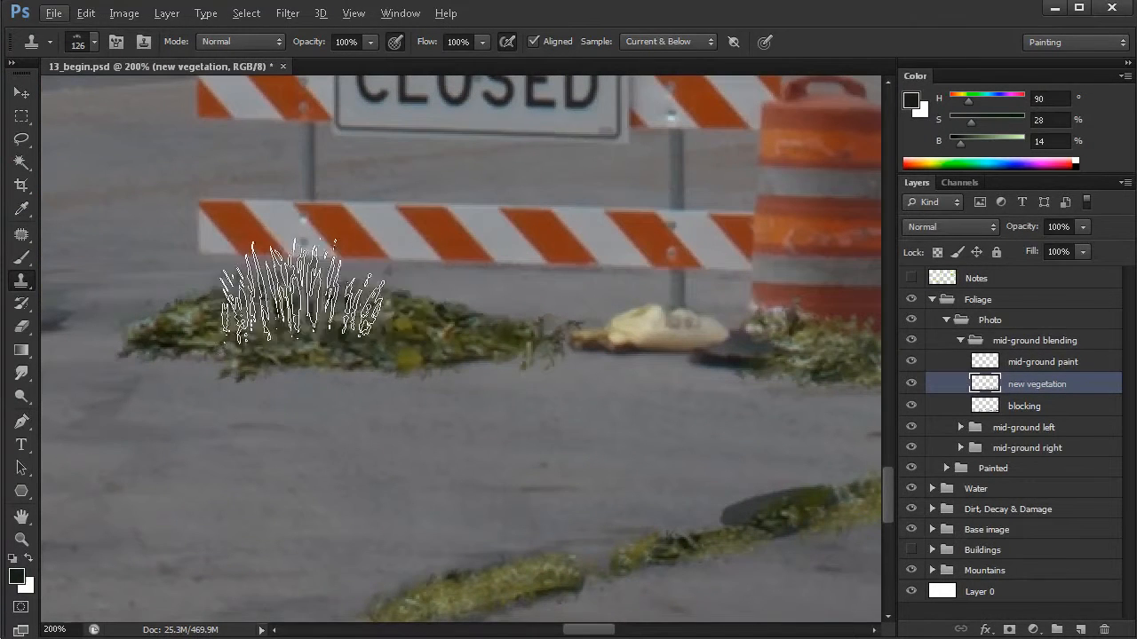
- Switch to the Brush tool, test the Grass 06 tip on the pavement at 30% and 100% opacity, and undo the test strokes
key(b)
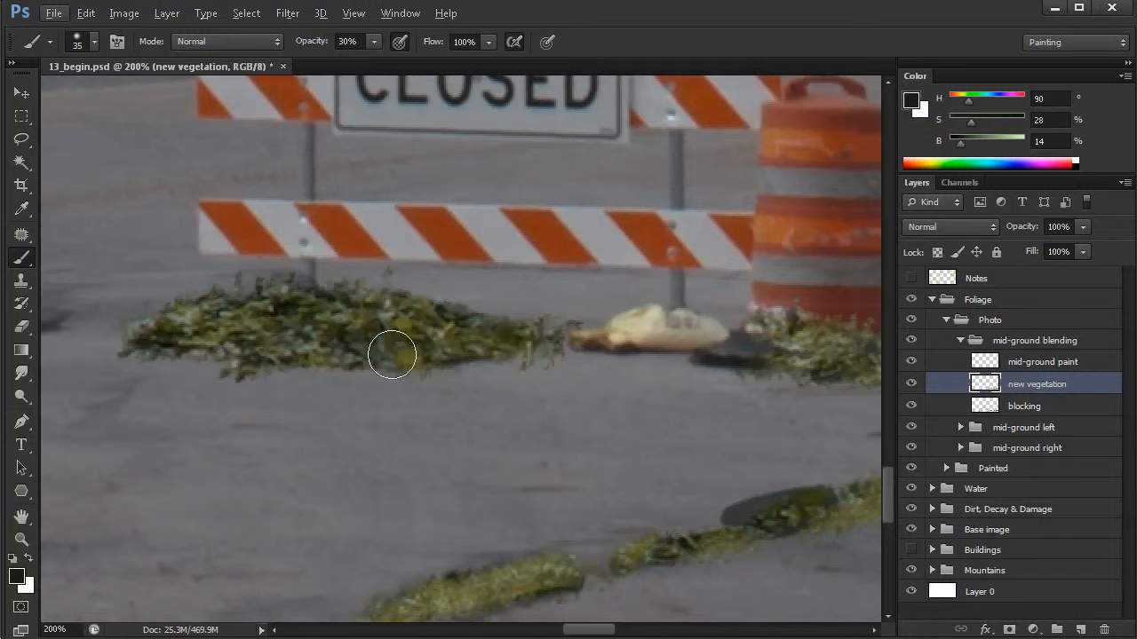
right_click(338, 263)
click(416, 542)
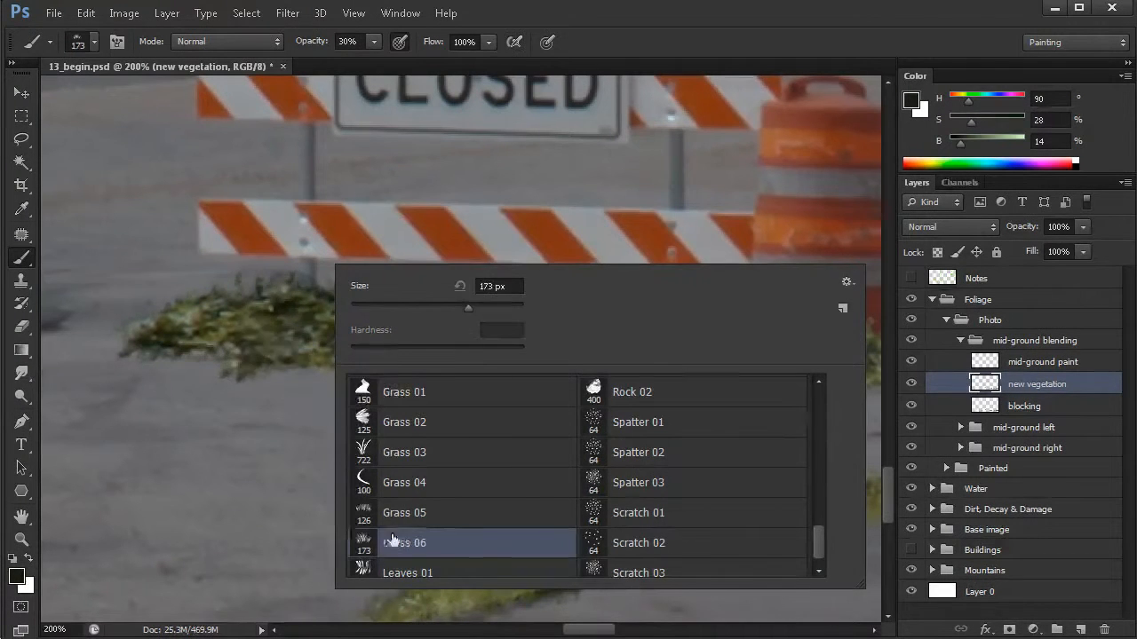
drag(244, 360, 141, 382)
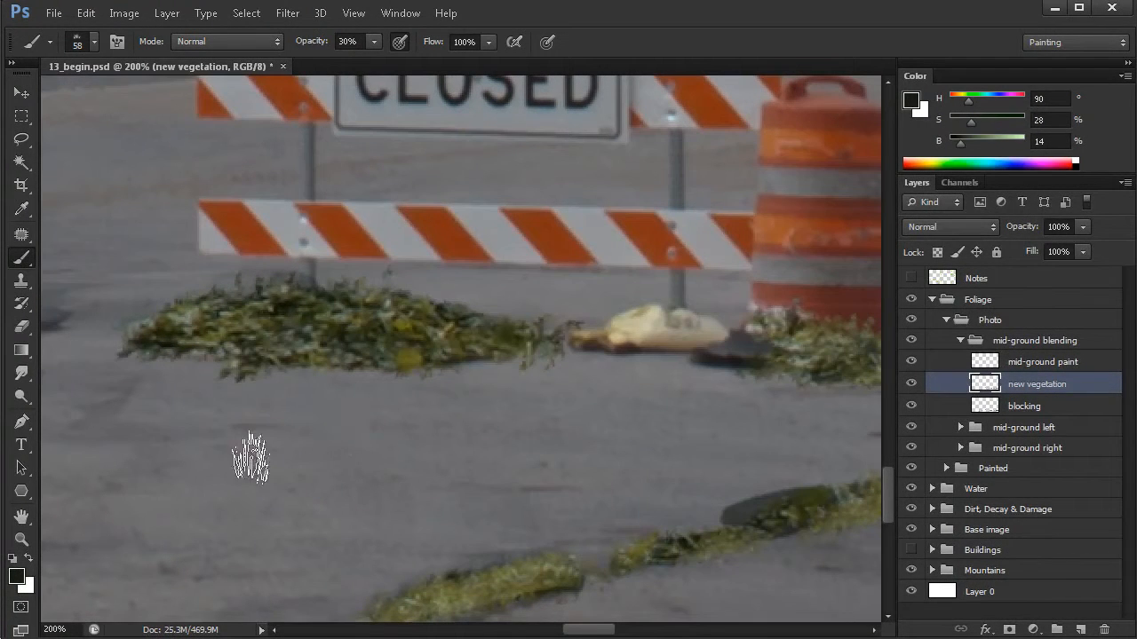
mouse_move(322, 456)
mouse_down()
mouse_move(421, 470)
mouse_move(501, 411)
mouse_up()
key(ctrl+z)
key(0)
mouse_move(241, 483)
mouse_down()
mouse_move(508, 471)
mouse_move(348, 504)
mouse_move(506, 519)
mouse_up()
key(ctrl+z)
- Test the Grass 06 tip at 173 px on the pavement and undo the stroke
right_click(388, 286)
click(472, 559)
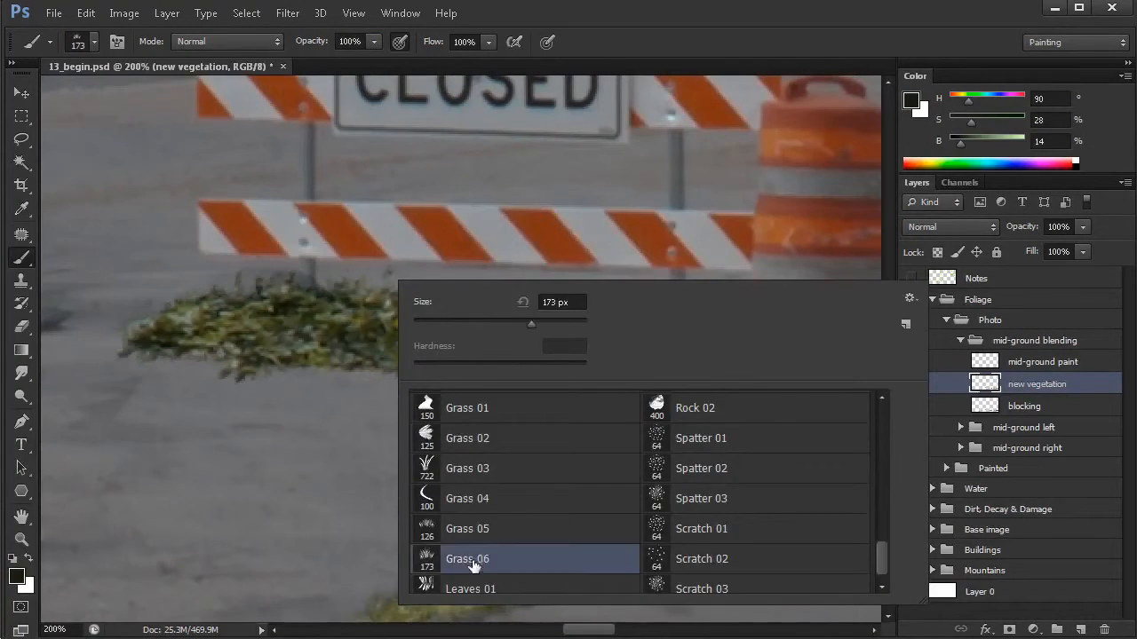
key(Return)
mouse_move(215, 470)
mouse_down()
mouse_move(468, 469)
mouse_move(484, 546)
mouse_up()
key(ctrl+z)
- Paint tall dark grass blades on the foliage patch under the barricade with the Grass 03 tip at 100% opacity
right_click(393, 286)
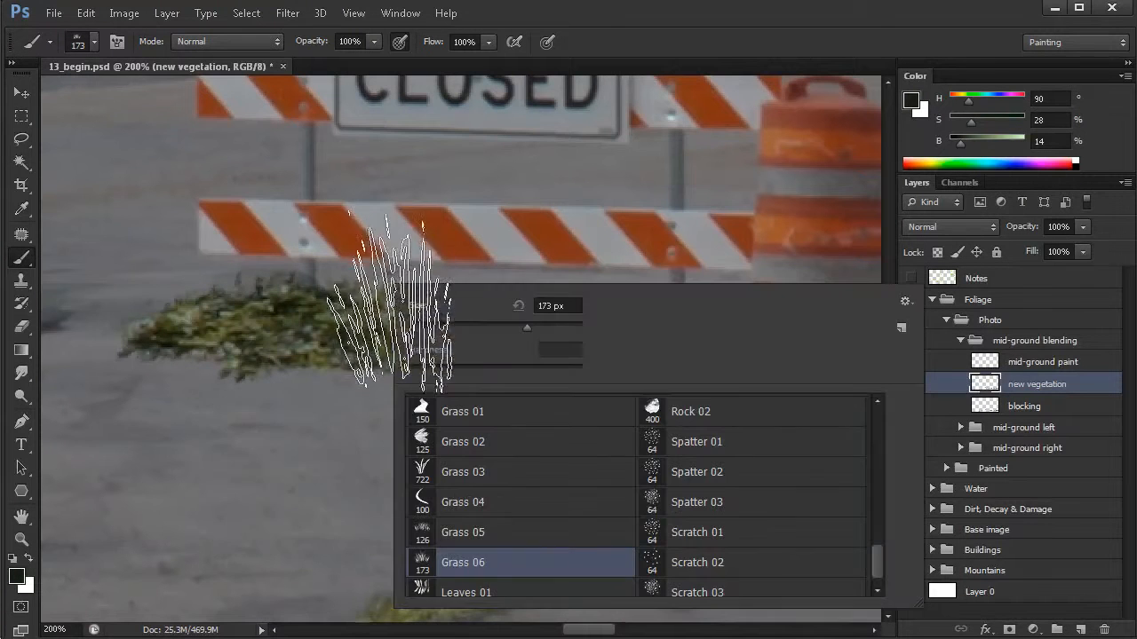
click(421, 473)
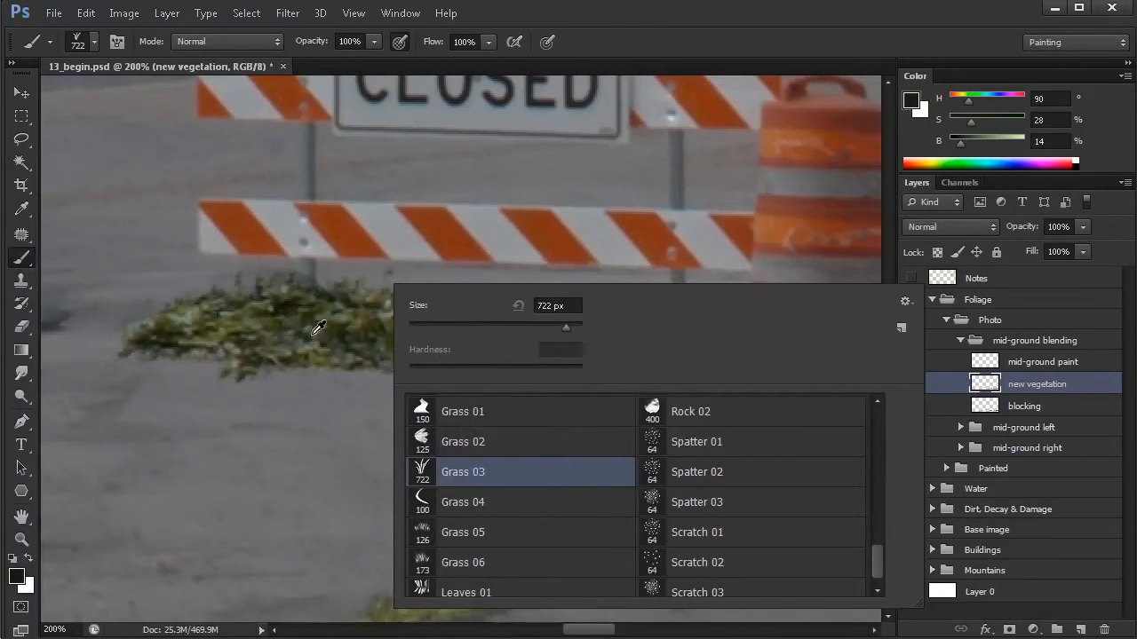
drag(443, 330, 428, 330)
drag(337, 374, 352, 368)
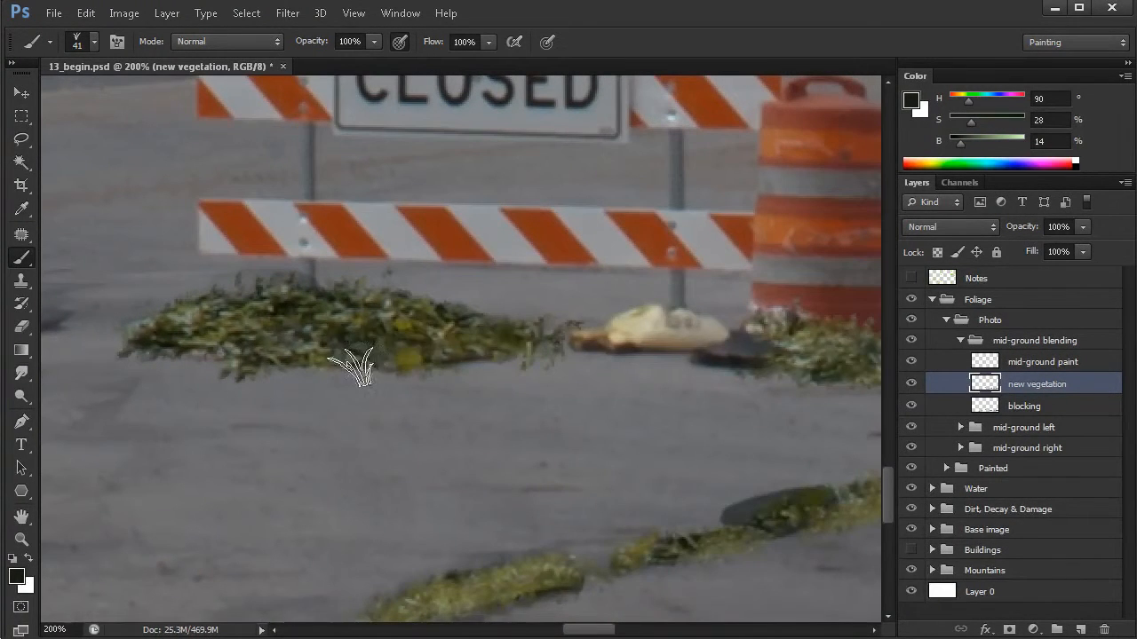
drag(445, 434, 483, 464)
alt+click(445, 424)
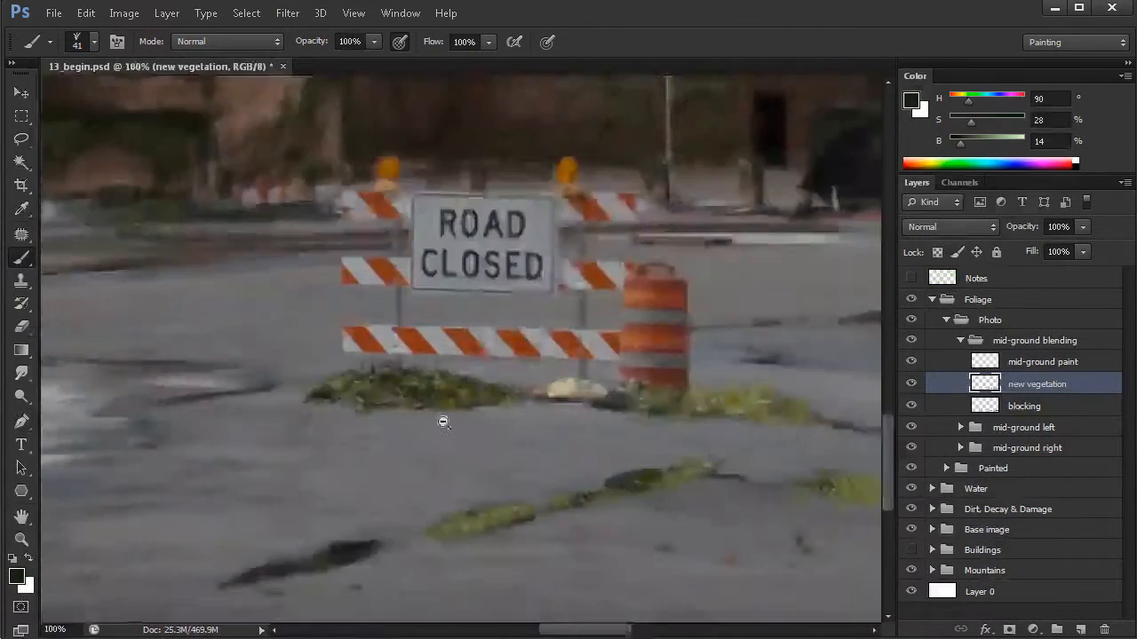
alt+click(445, 423)
mouse_move(374, 393)
mouse_down()
mouse_move(412, 390)
mouse_move(378, 386)
mouse_move(427, 406)
mouse_up()
click(413, 391)
- Paint dark Grass 03 blades of varying size around the base of the traffic barrel
drag(601, 396, 602, 398)
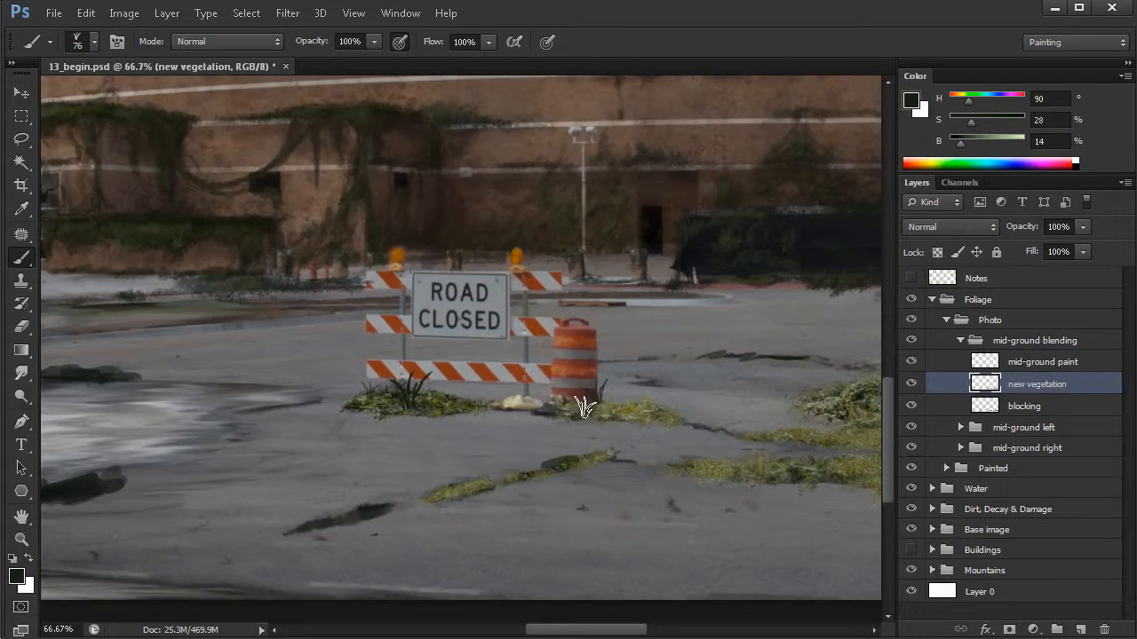
click(554, 398)
click(599, 394)
drag(613, 403, 593, 403)
- Add small dark Grass 03 blades along the diagonal crack strip and the narrow end of the large grass patch
scroll(533, 462, down, 1)
mouse_move(445, 463)
mouse_down()
mouse_move(489, 459)
mouse_move(568, 425)
mouse_up()
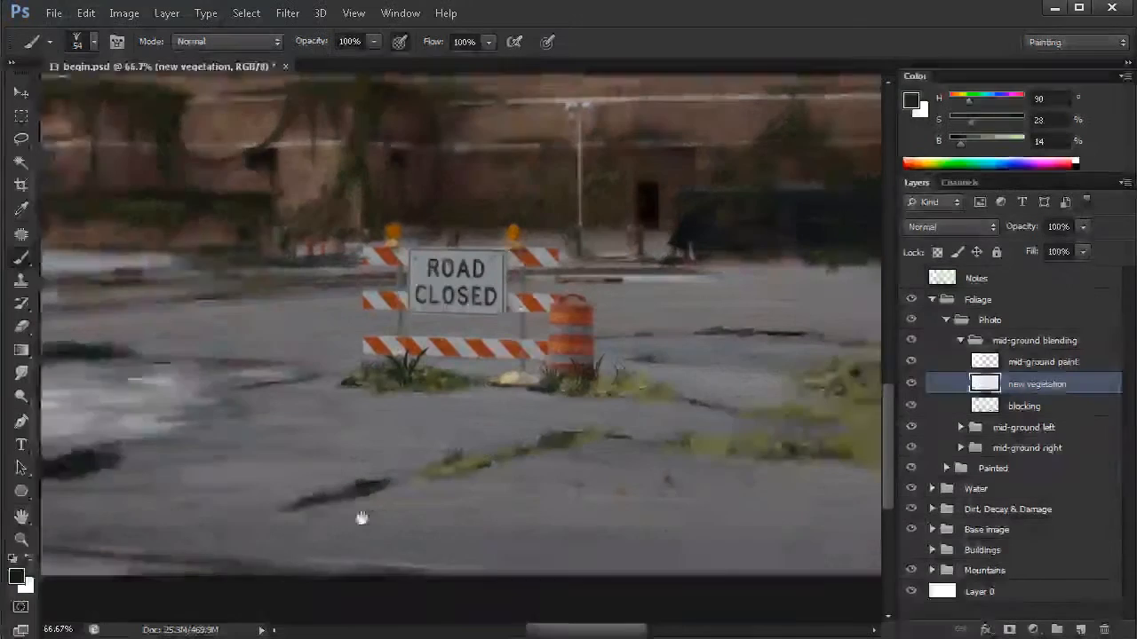
drag(345, 515, 162, 518)
mouse_move(621, 482)
mouse_down()
mouse_move(543, 477)
mouse_move(538, 434)
mouse_move(586, 441)
mouse_up()
click(428, 434)
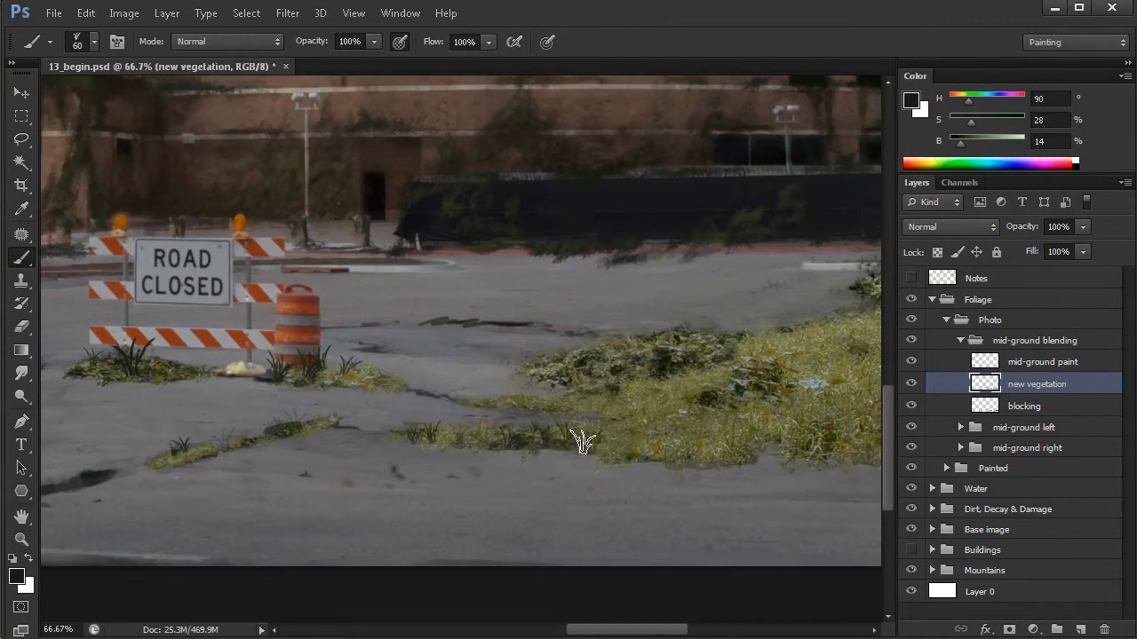
- Paint dark Grass 03 blades at 60 px along the front edge and into the lower part of the large grass patch
drag(625, 496, 275, 424)
drag(682, 406, 675, 409)
mouse_move(515, 380)
mouse_down()
mouse_move(385, 373)
mouse_move(385, 394)
mouse_move(333, 384)
mouse_move(375, 391)
mouse_move(333, 399)
mouse_move(301, 376)
mouse_up()
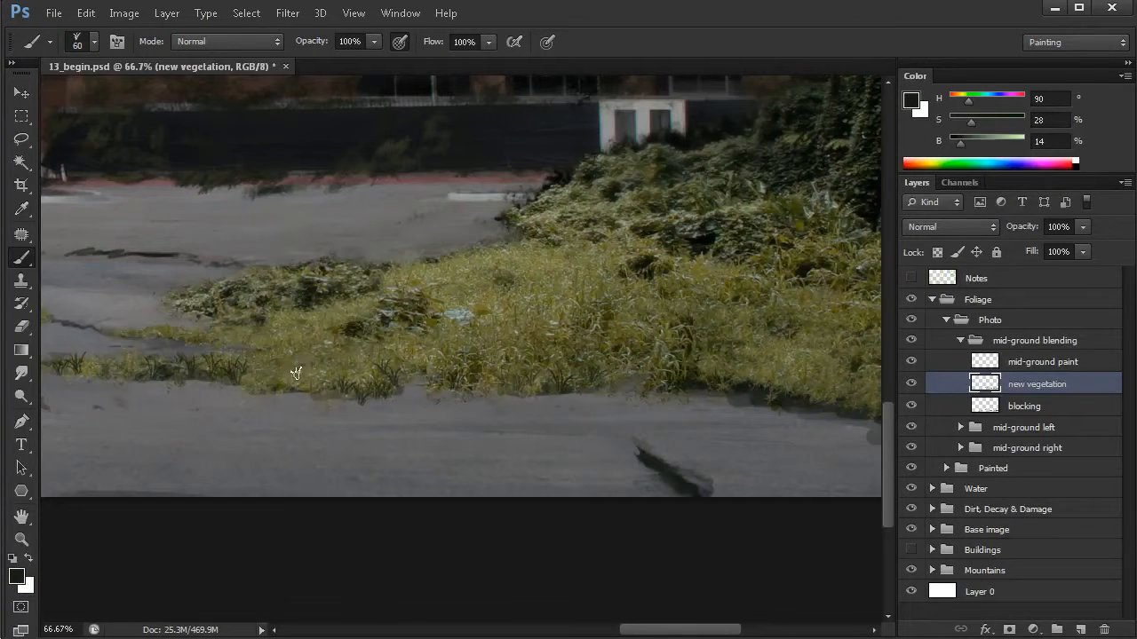
mouse_move(417, 346)
mouse_down()
mouse_move(545, 346)
mouse_move(554, 357)
mouse_move(515, 373)
mouse_move(511, 344)
mouse_move(484, 366)
mouse_move(347, 360)
mouse_move(290, 368)
mouse_move(257, 383)
mouse_up()
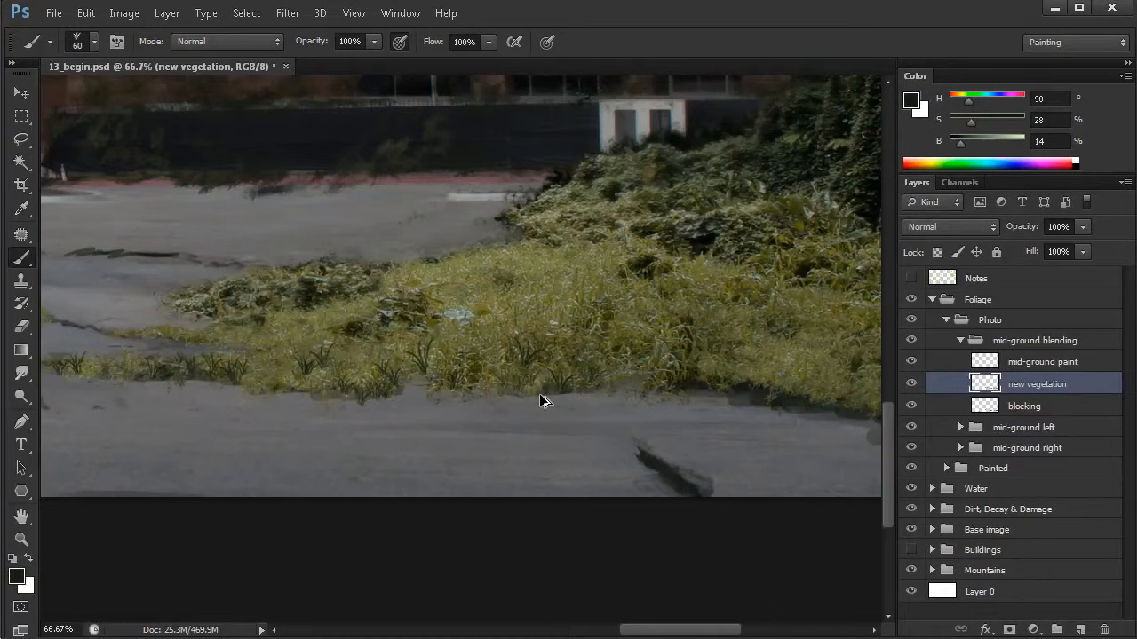
- Sample a dark olive green from the large grass patch and paint Grass 03 blades there, around the traffic barrel and on the diagonal strip
alt+click(613, 308)
click(305, 365)
drag(190, 388, 323, 395)
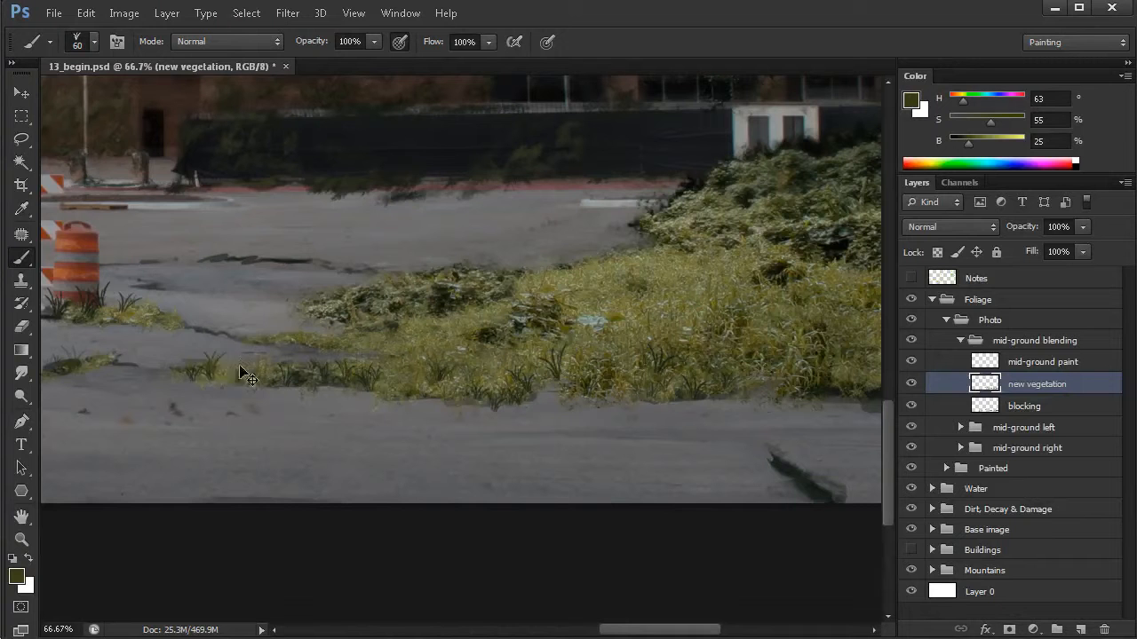
drag(463, 446, 641, 459)
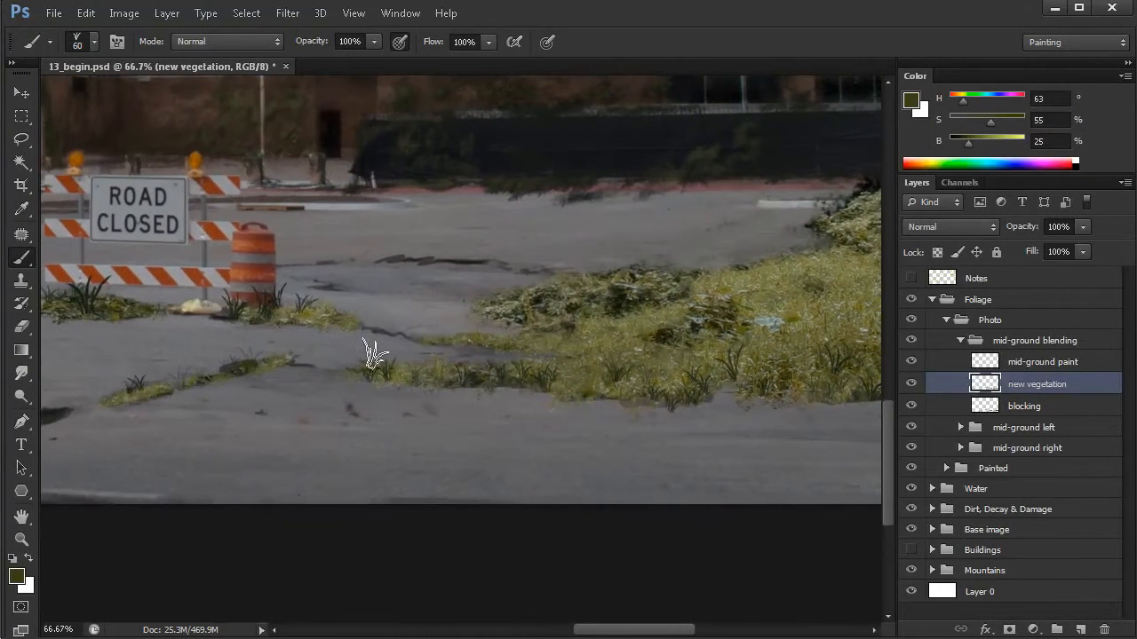
click(285, 312)
click(268, 308)
drag(97, 308, 293, 316)
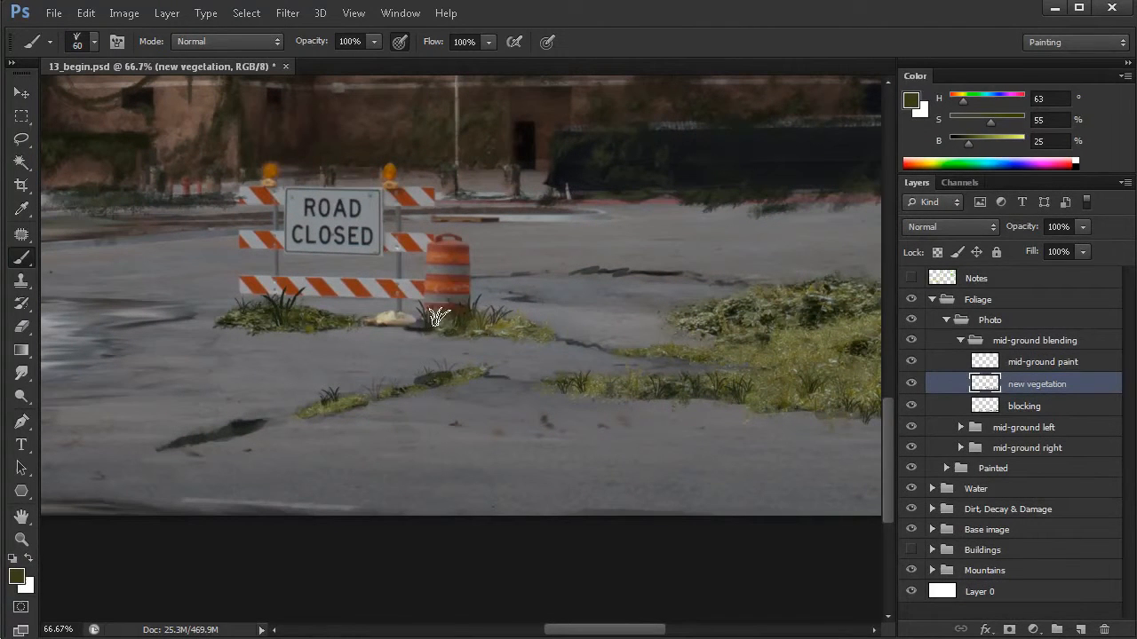
drag(359, 397, 353, 392)
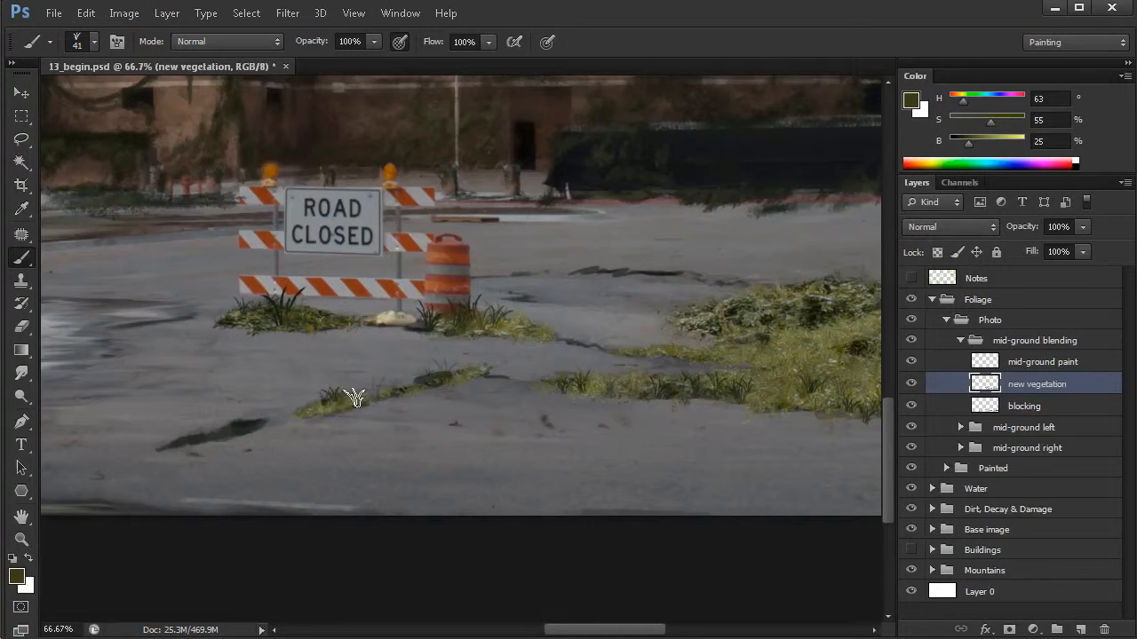
- Add smaller 41 px olive Grass 03 blades along the front edge of the large grass patch
drag(634, 472, 238, 433)
drag(644, 414, 453, 449)
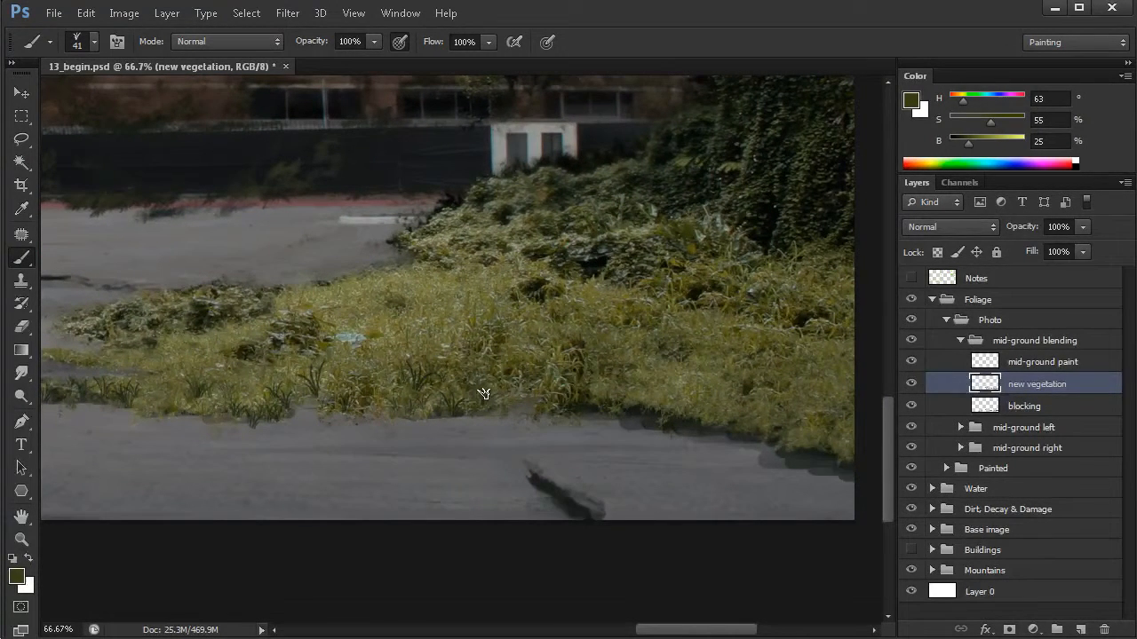
drag(212, 359, 497, 424)
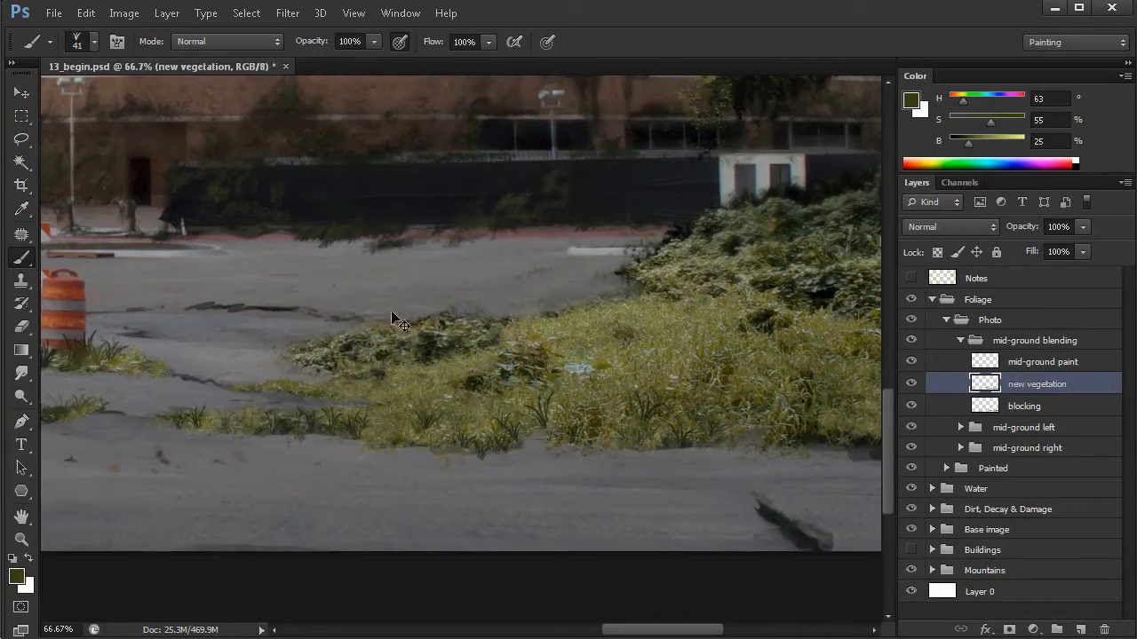
drag(634, 424, 597, 417)
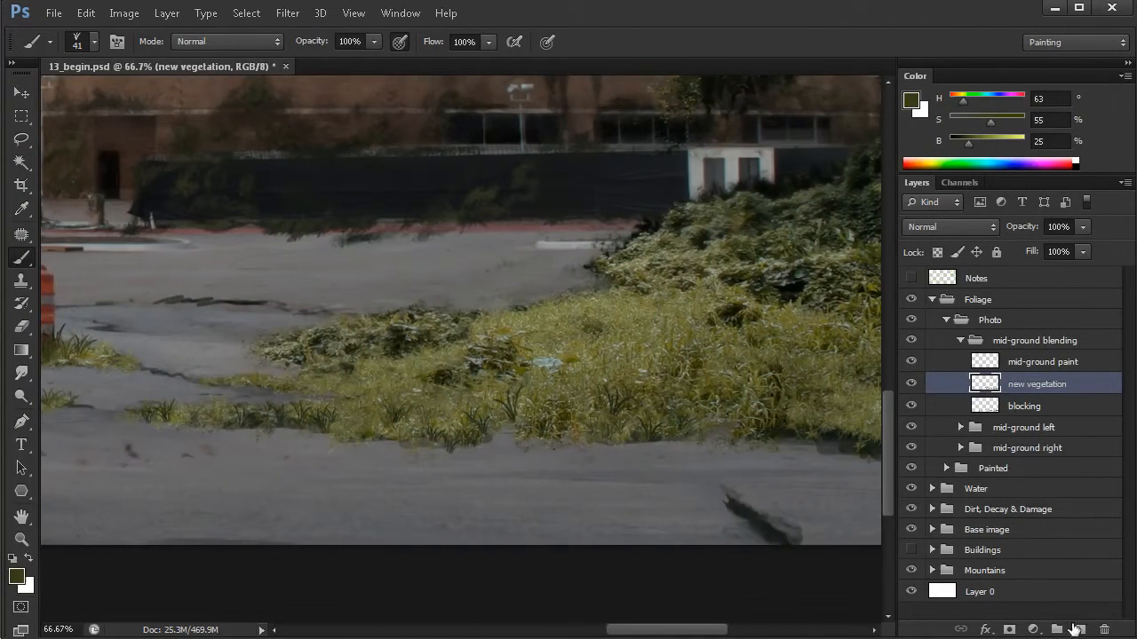
- Create a new layer named "shadows" directly above the new vegetation layer
click(1079, 627)
double_click(1027, 390)
text(sha)
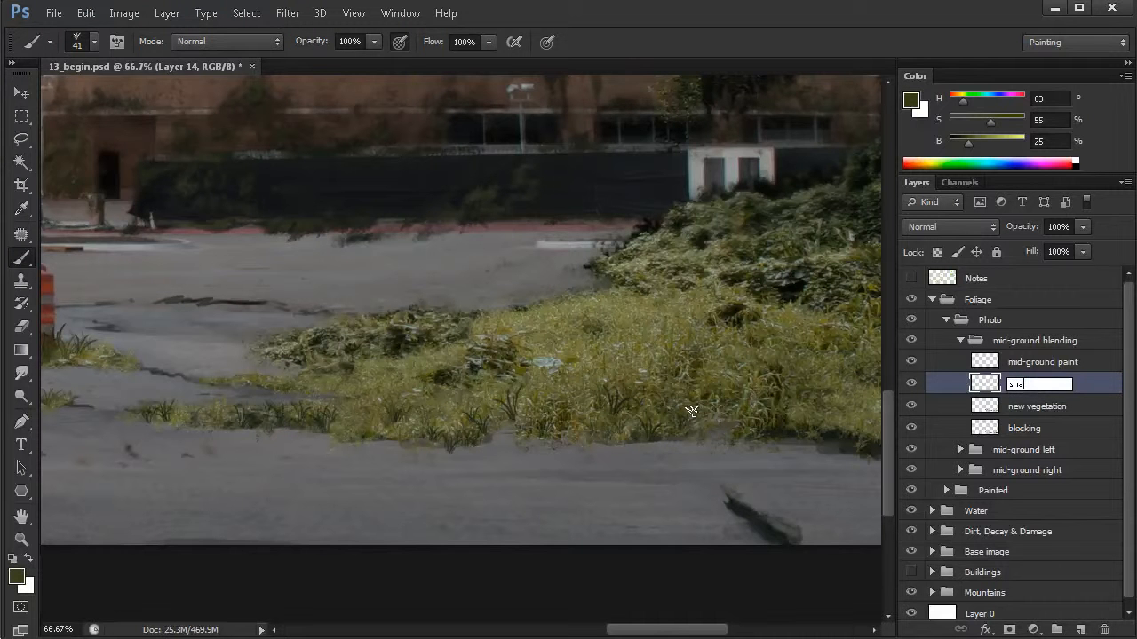
text(dows)
key(Return)
- Test the Grass 05 tip at 126 px on the pavement and undo the stroke
drag(658, 433, 591, 435)
right_click(449, 320)
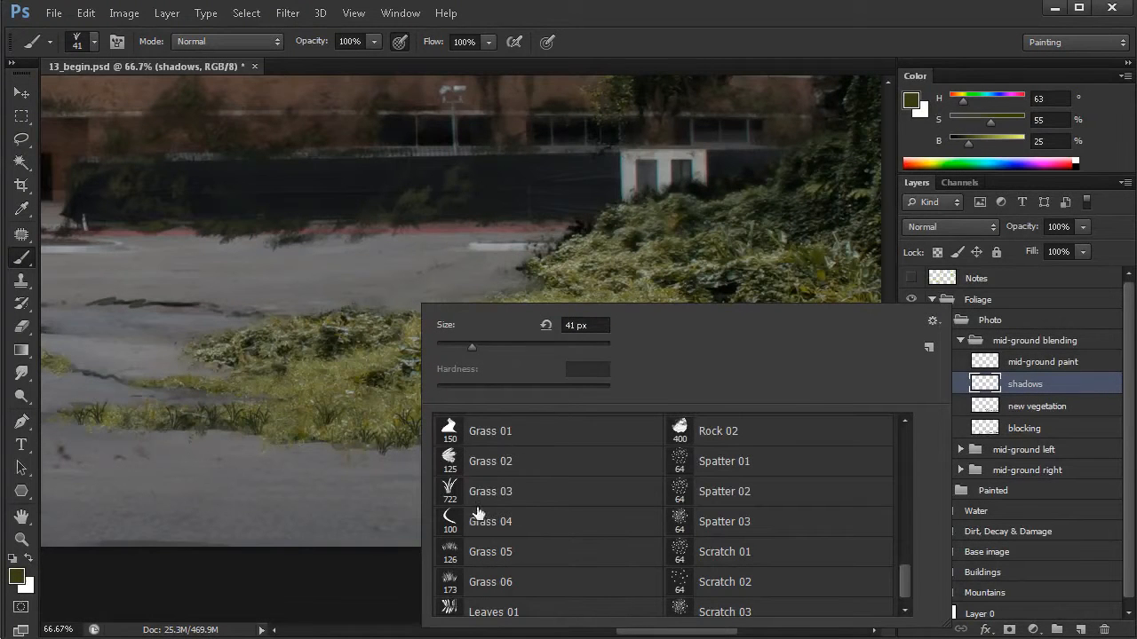
click(493, 551)
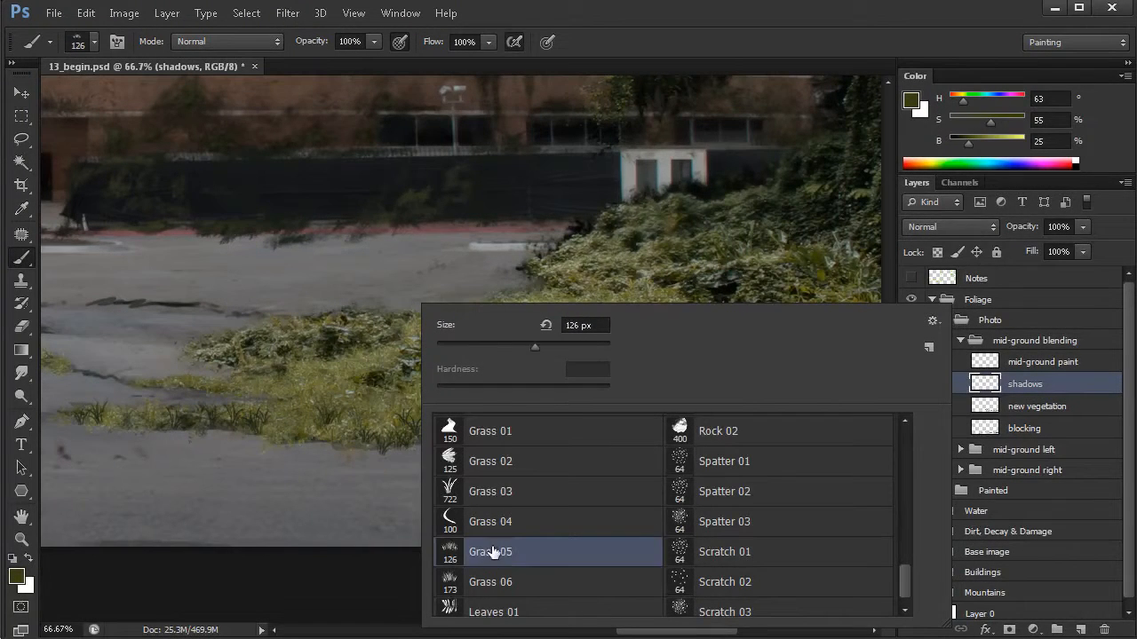
drag(330, 465, 425, 488)
key(ctrl+z)
- Choose the Grass 04 brush tip, try it on the pavement and undo the test stroke
right_click(487, 451)
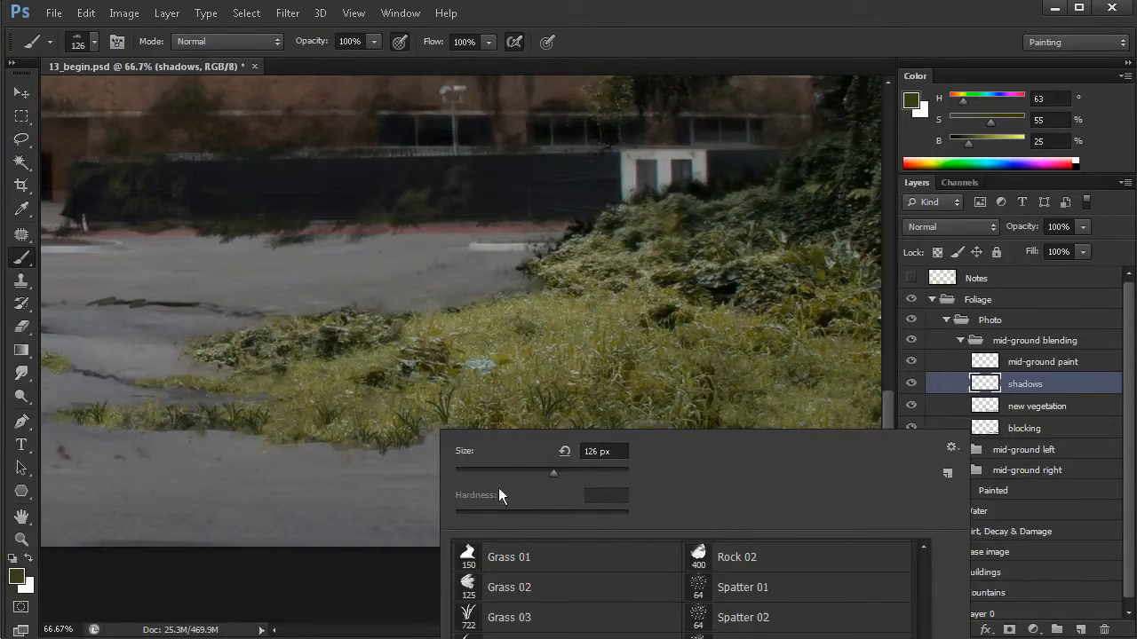
click(924, 549)
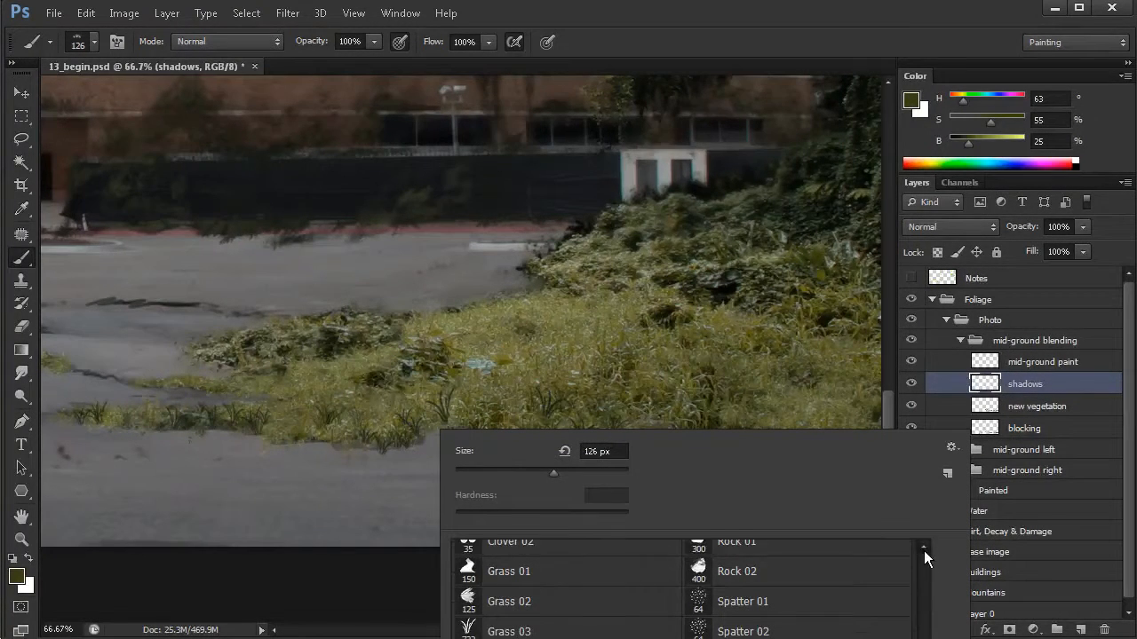
click(922, 550)
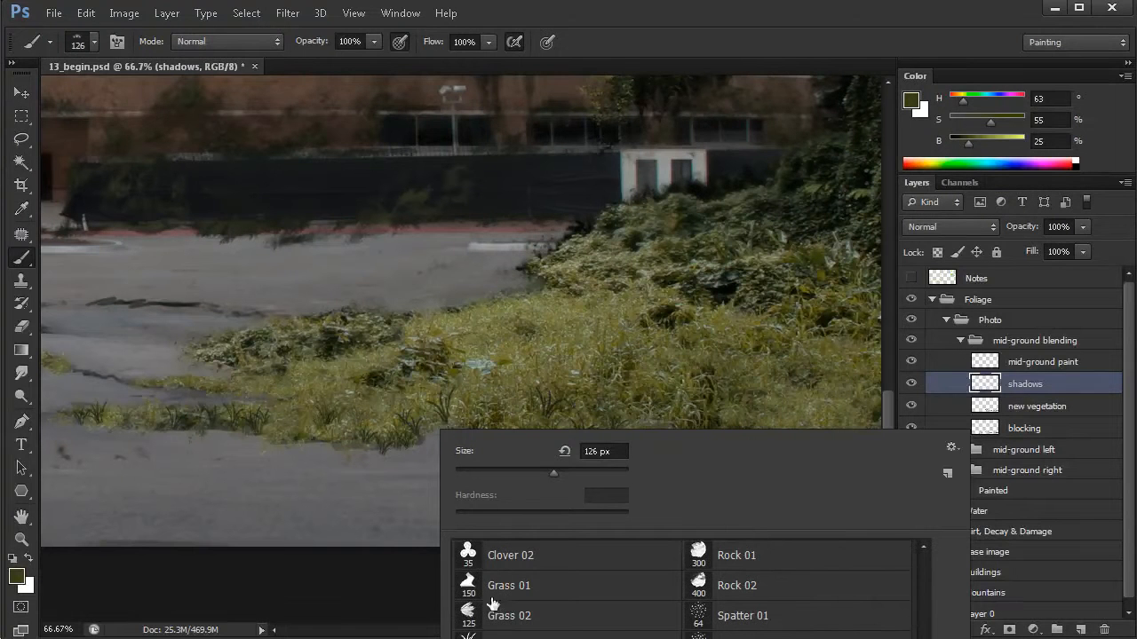
click(509, 636)
mouse_move(371, 491)
mouse_down()
mouse_move(596, 478)
mouse_move(557, 472)
mouse_up()
key(ctrl+z)
- Sample a near-black green and paint Grass 04 shadow strokes beneath the front edge of the large grass patch and its narrow strip
alt+click(765, 444)
scroll(726, 463, up, 3)
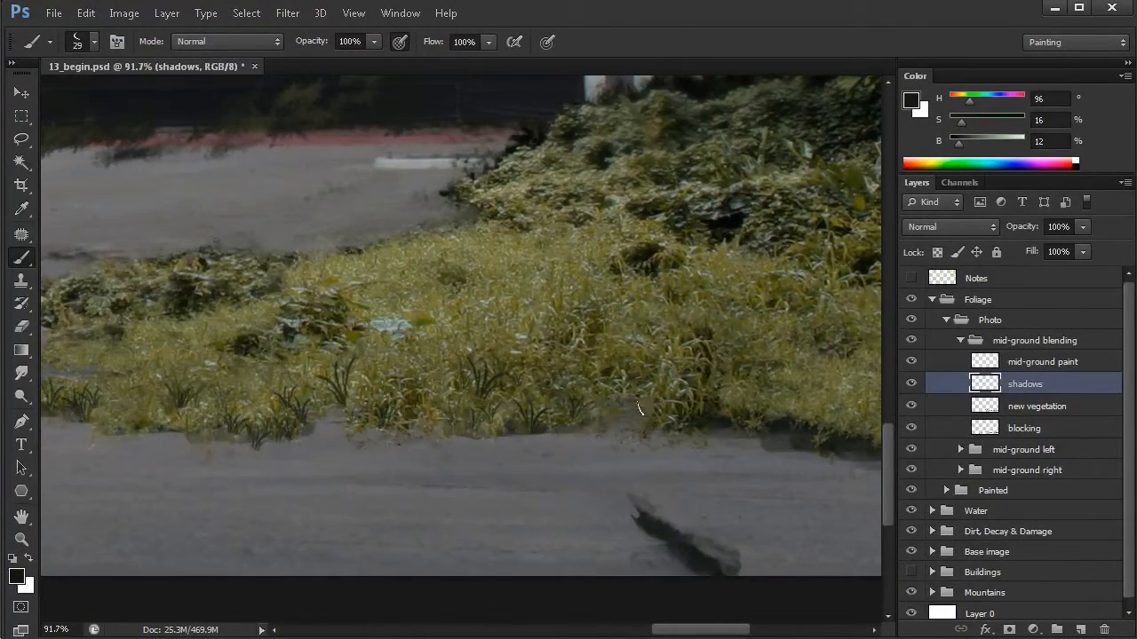
drag(627, 410, 623, 414)
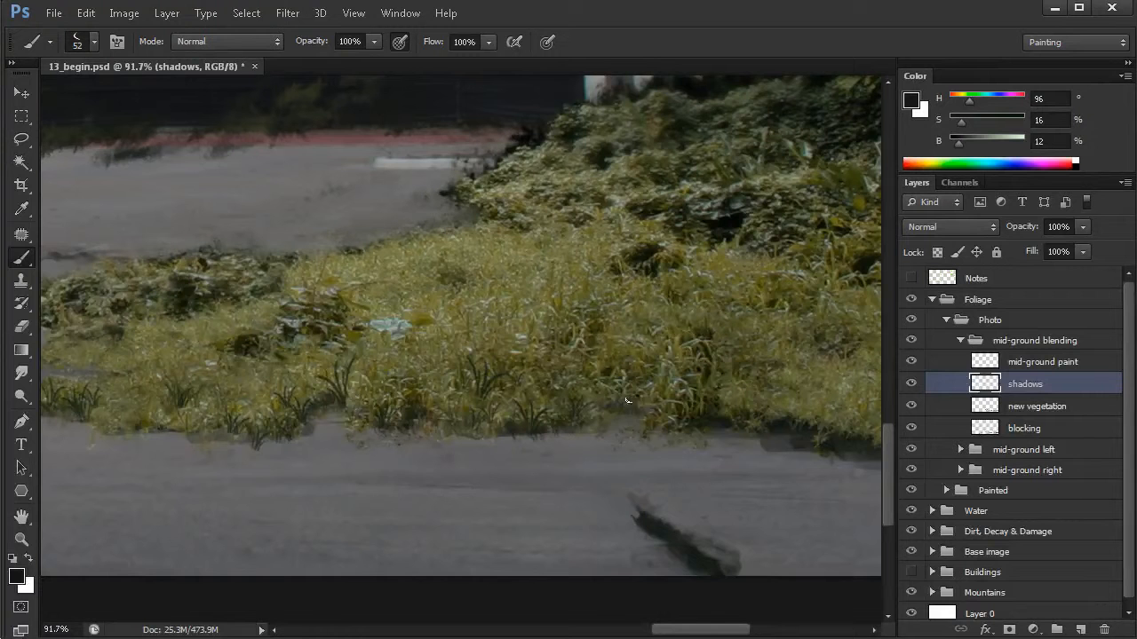
mouse_move(234, 436)
mouse_down()
mouse_move(472, 436)
mouse_move(433, 441)
mouse_move(453, 437)
mouse_up()
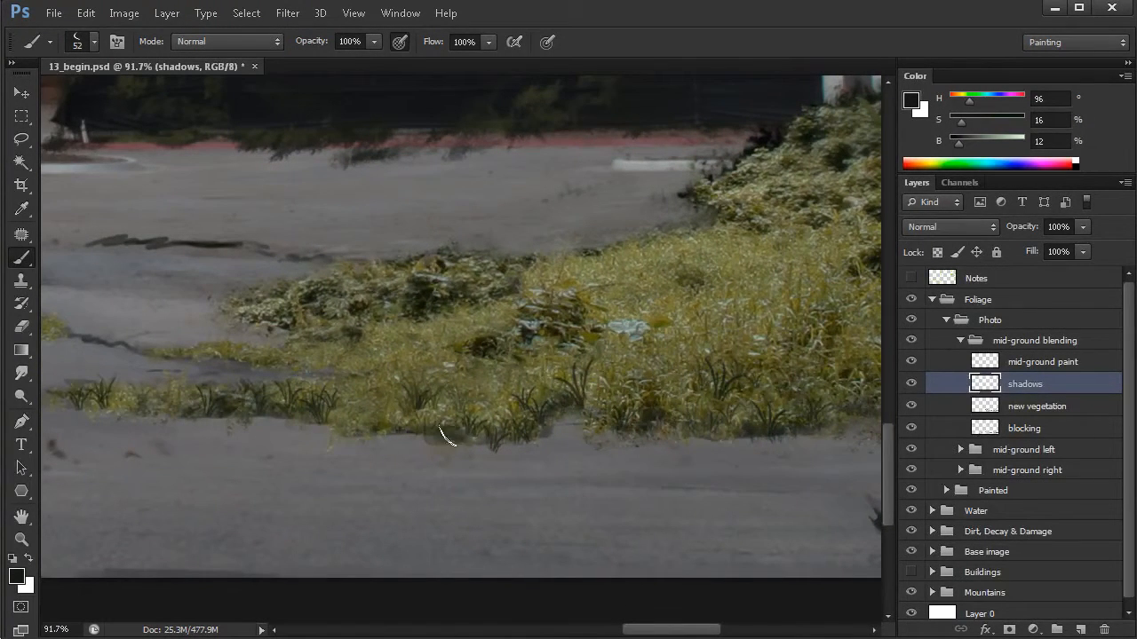
mouse_move(273, 365)
mouse_down()
mouse_move(252, 367)
mouse_move(237, 394)
mouse_up()
drag(235, 394, 255, 400)
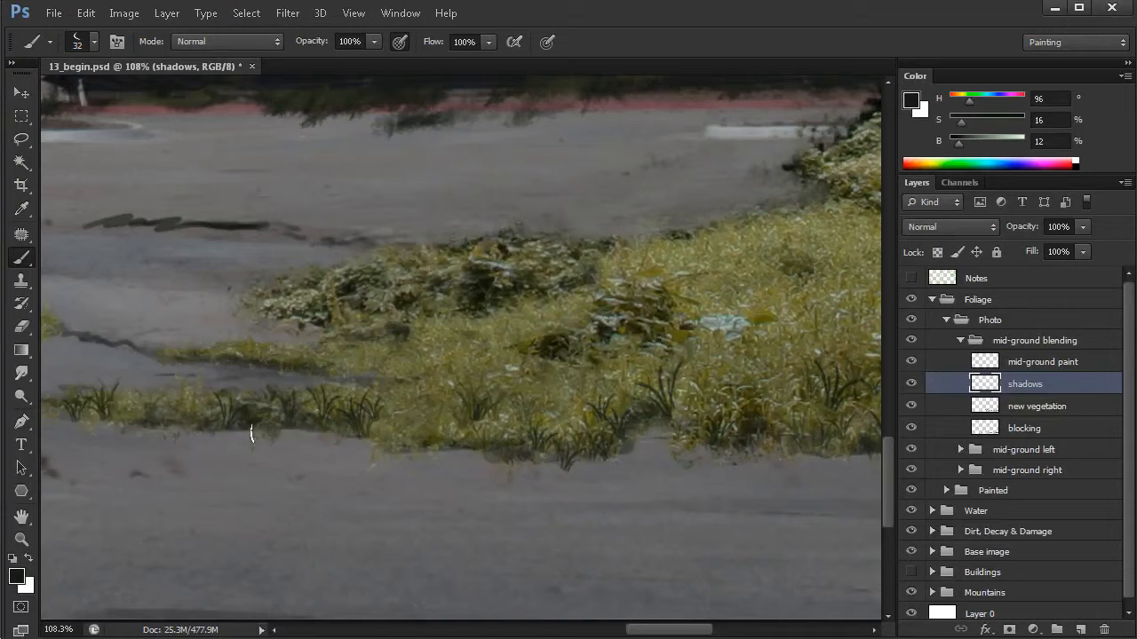
drag(388, 450, 383, 448)
- Erase part of the grass patch's front edge on the new vegetation layer and hide the blocking layer
key(e)
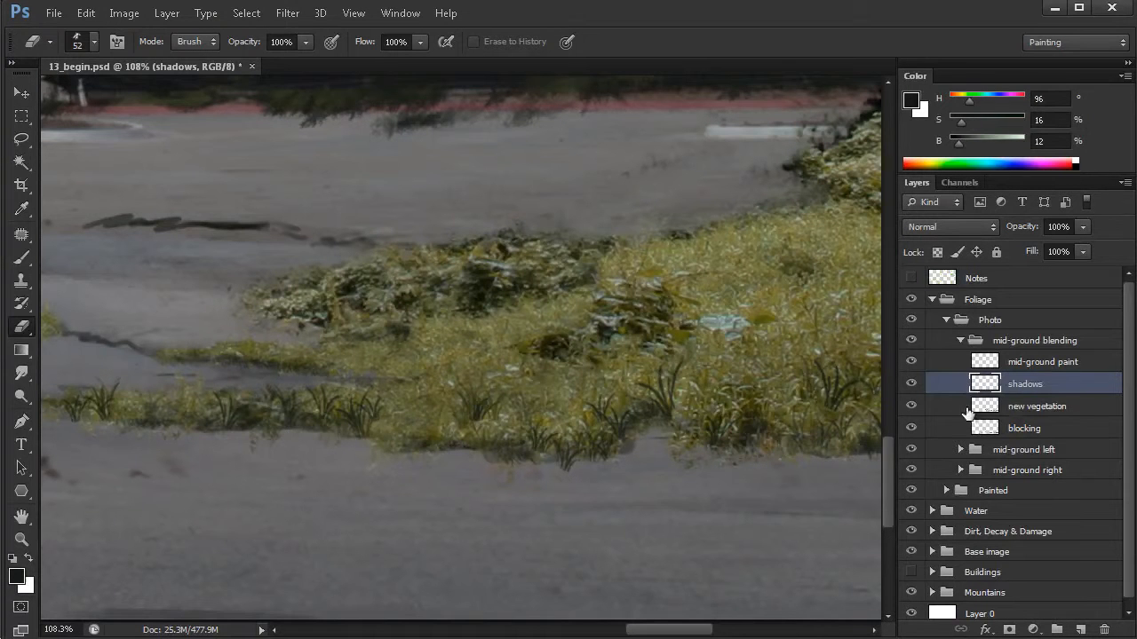
key(alt+bracketleft)
mouse_move(382, 453)
mouse_down()
mouse_move(398, 444)
mouse_move(419, 462)
mouse_up()
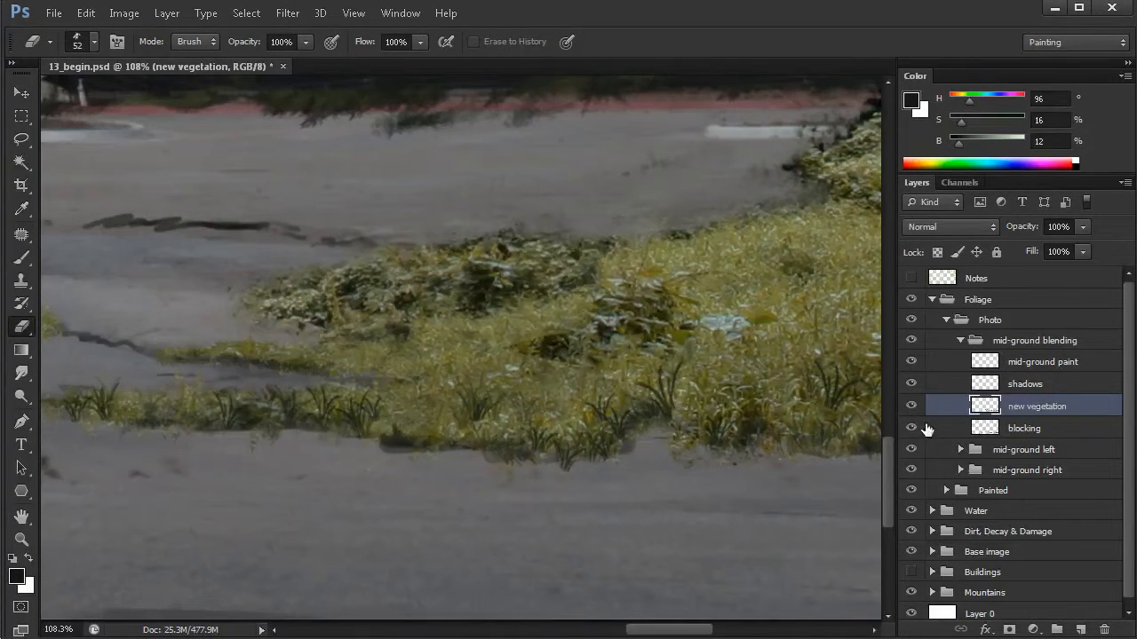
click(911, 429)
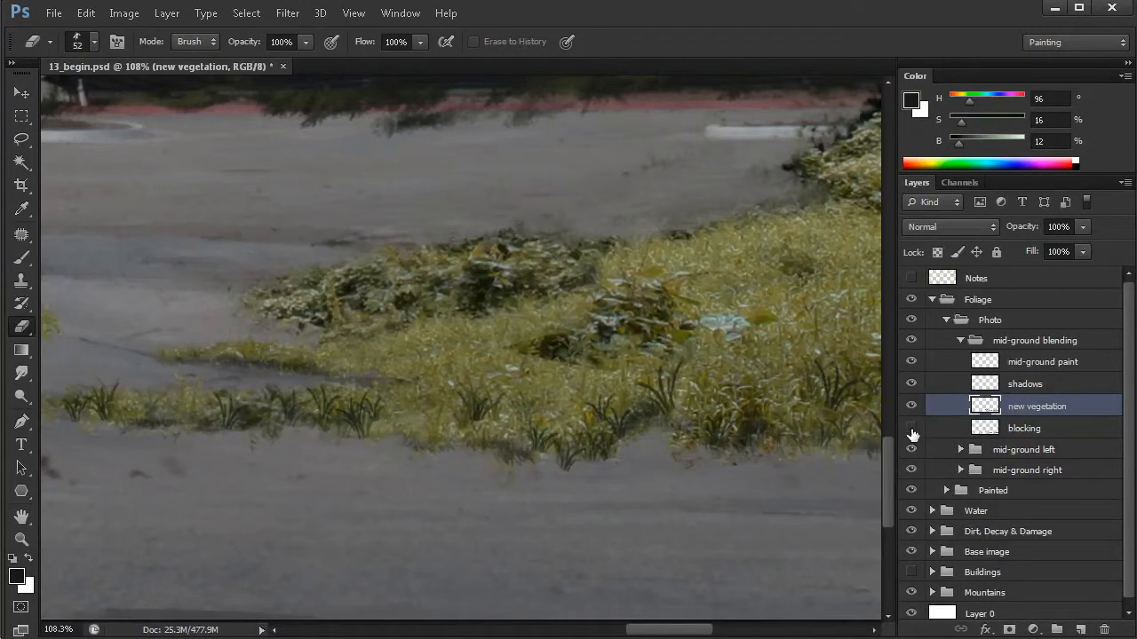
- On the shadows layer, paint 32 px Grass 04 shadow strokes under the exposed front edge of the large grass patch
click(1021, 391)
key(b)
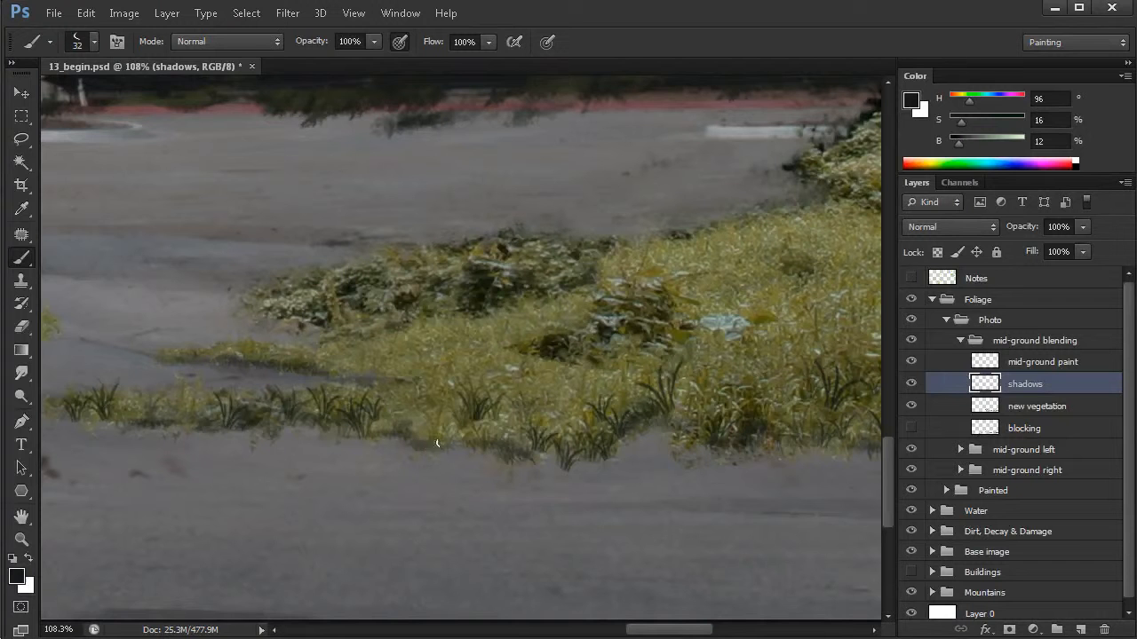
drag(447, 441, 432, 453)
drag(687, 478, 547, 425)
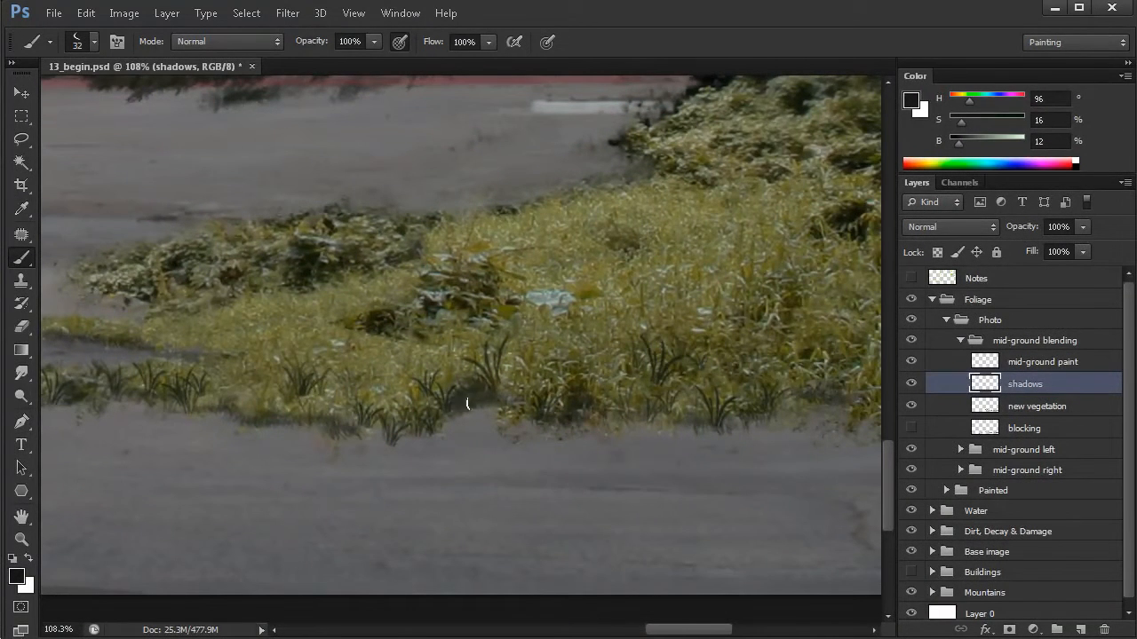
alt+click(632, 444)
alt+click(632, 444)
drag(631, 464, 607, 466)
drag(678, 448, 548, 454)
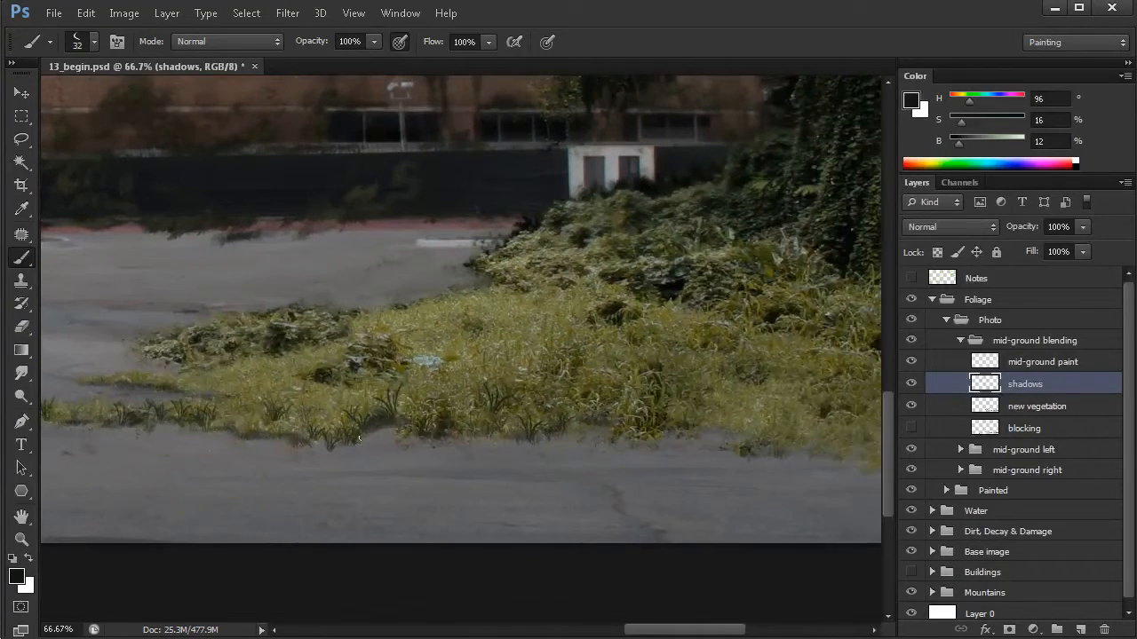
ctrl+click(538, 440)
drag(603, 429, 585, 428)
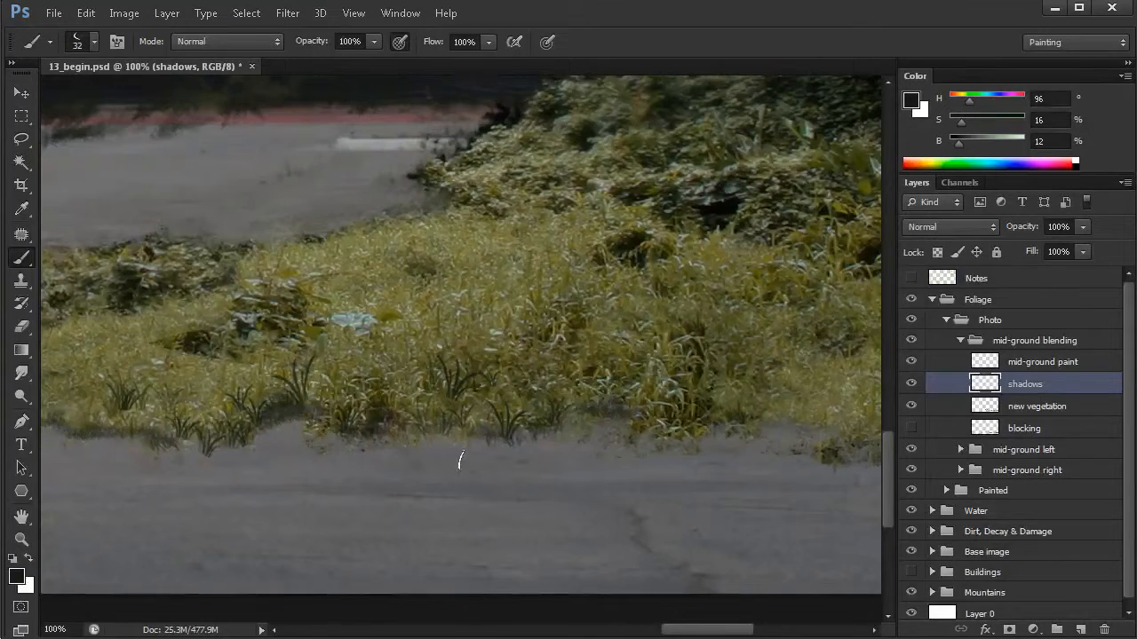
- Switch to the Soft Round Opacity brush tip, try it on the pavement and undo the test stroke
right_click(438, 268)
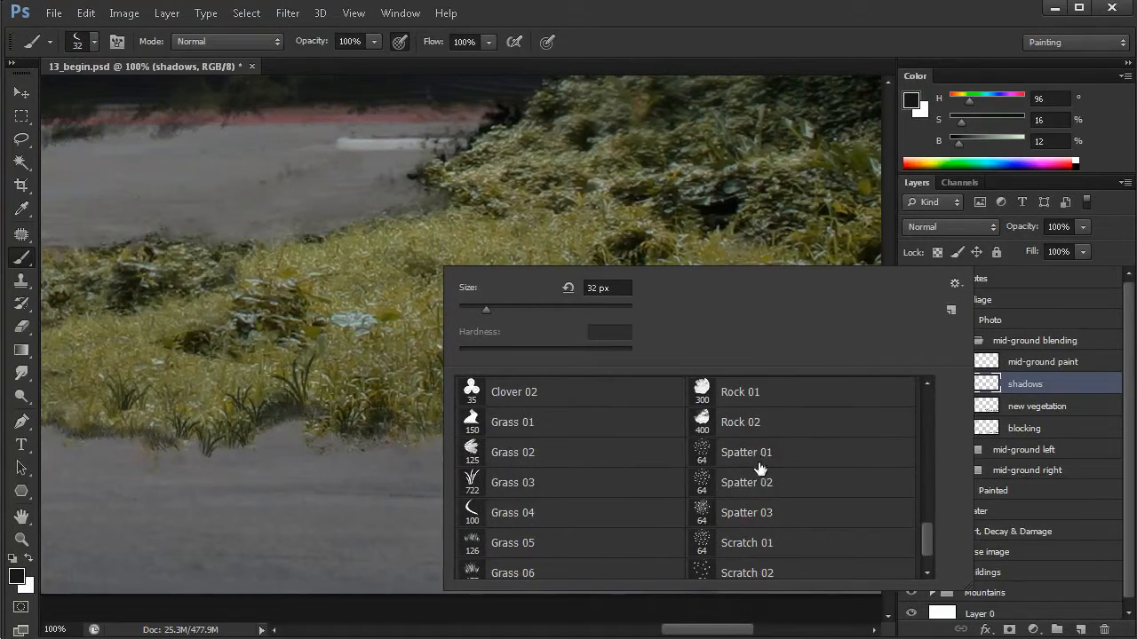
drag(924, 505, 931, 398)
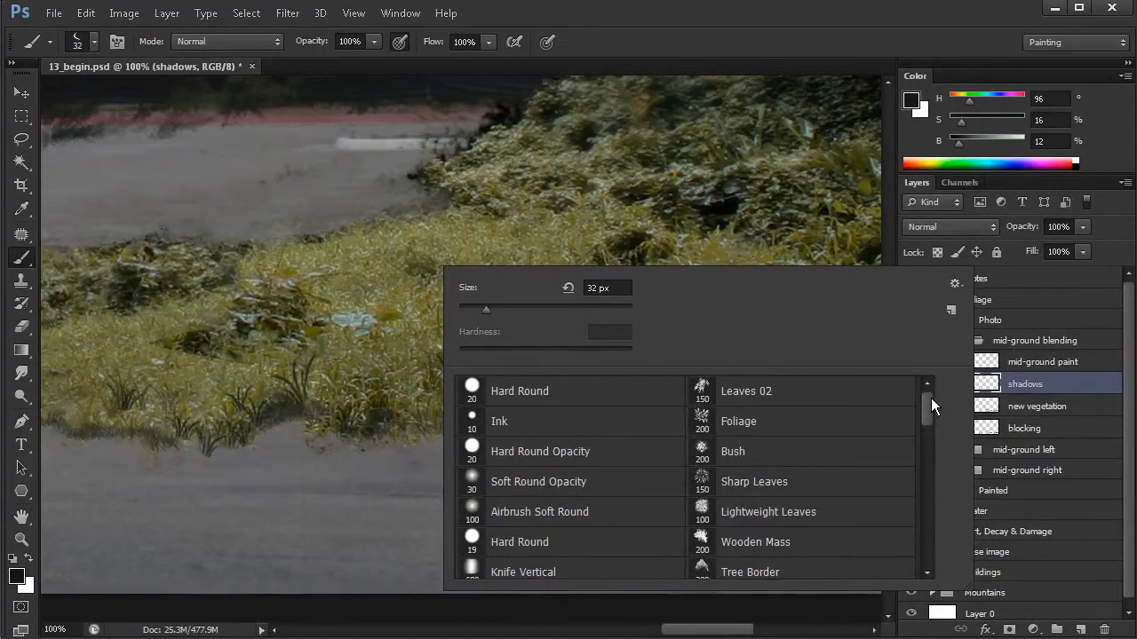
scroll(928, 404, down, 1)
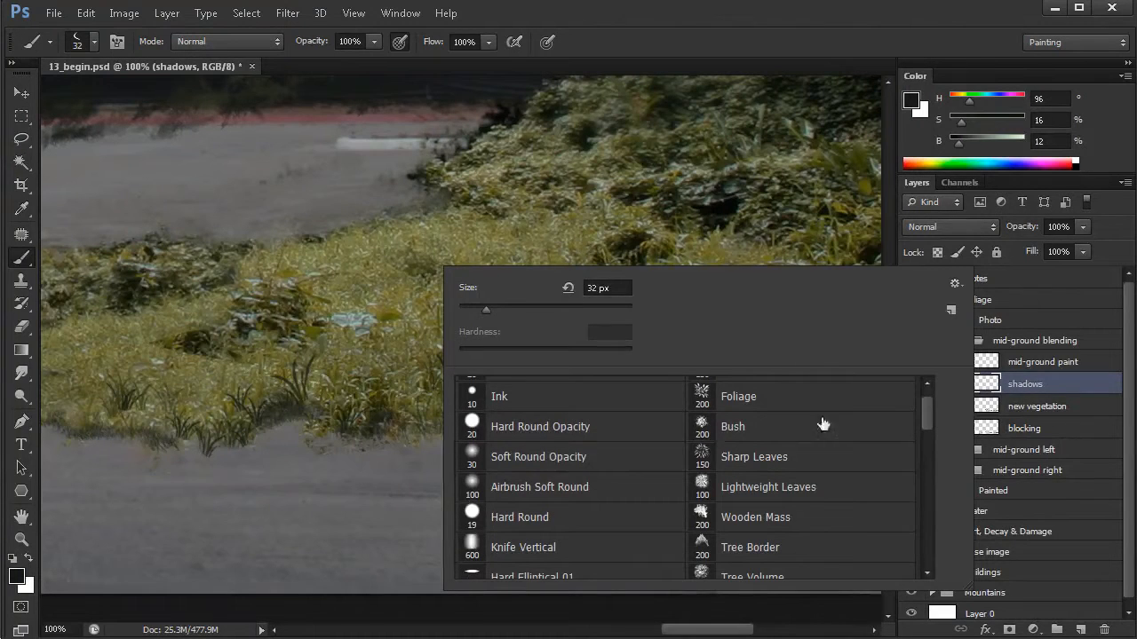
click(554, 469)
drag(367, 466, 399, 503)
key(ctrl+z)
- Set the brush opacity to 30% and paint soft 22 px shadows beneath the large grass patch's front edge, continuing toward the image border
drag(342, 411, 336, 412)
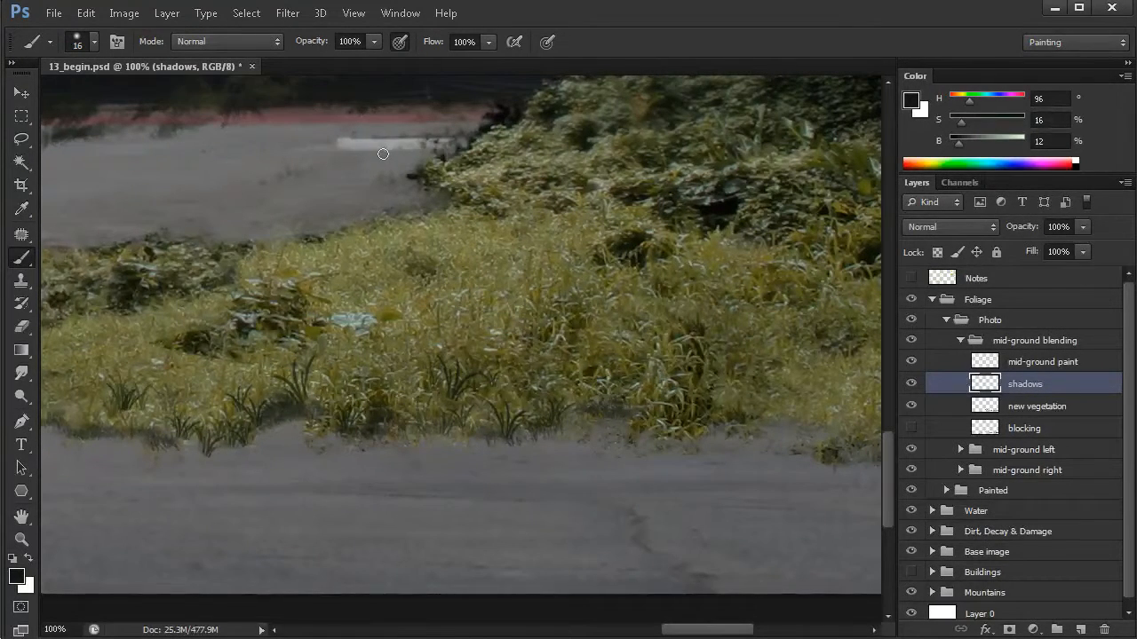
drag(439, 44, 504, 46)
drag(406, 437, 411, 438)
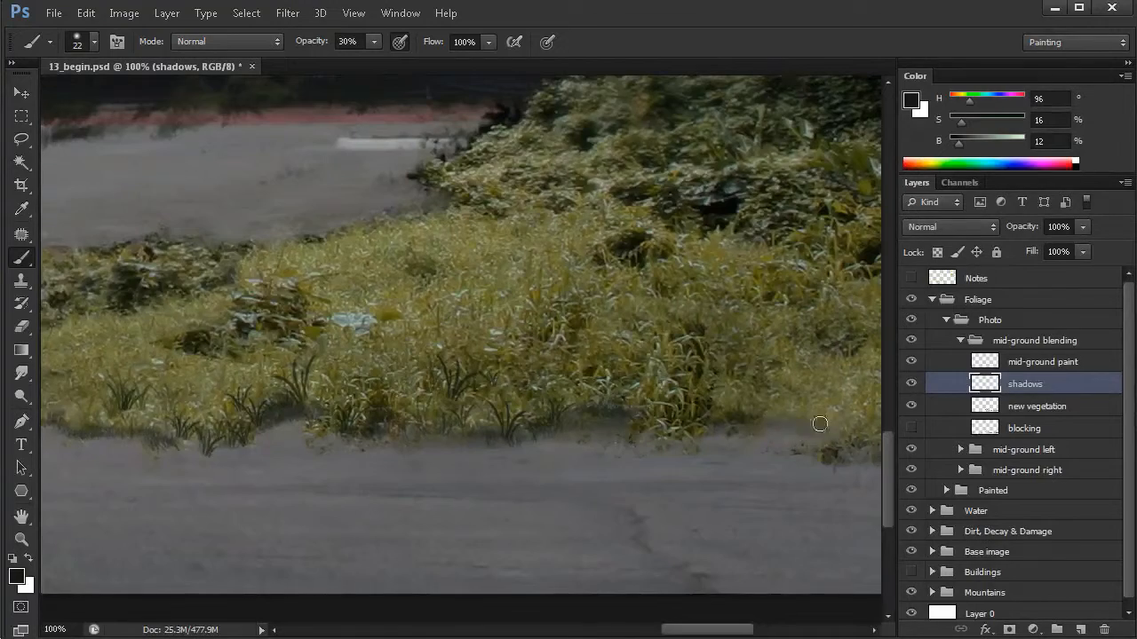
drag(756, 465, 520, 431)
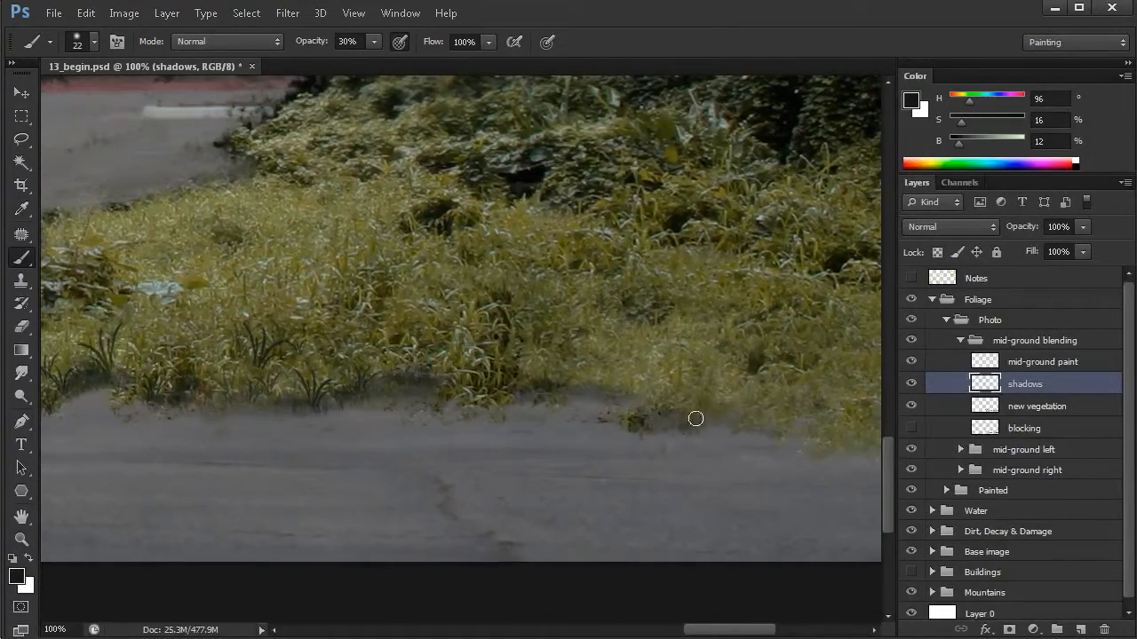
mouse_move(724, 413)
mouse_down()
mouse_move(627, 452)
mouse_move(604, 401)
mouse_up()
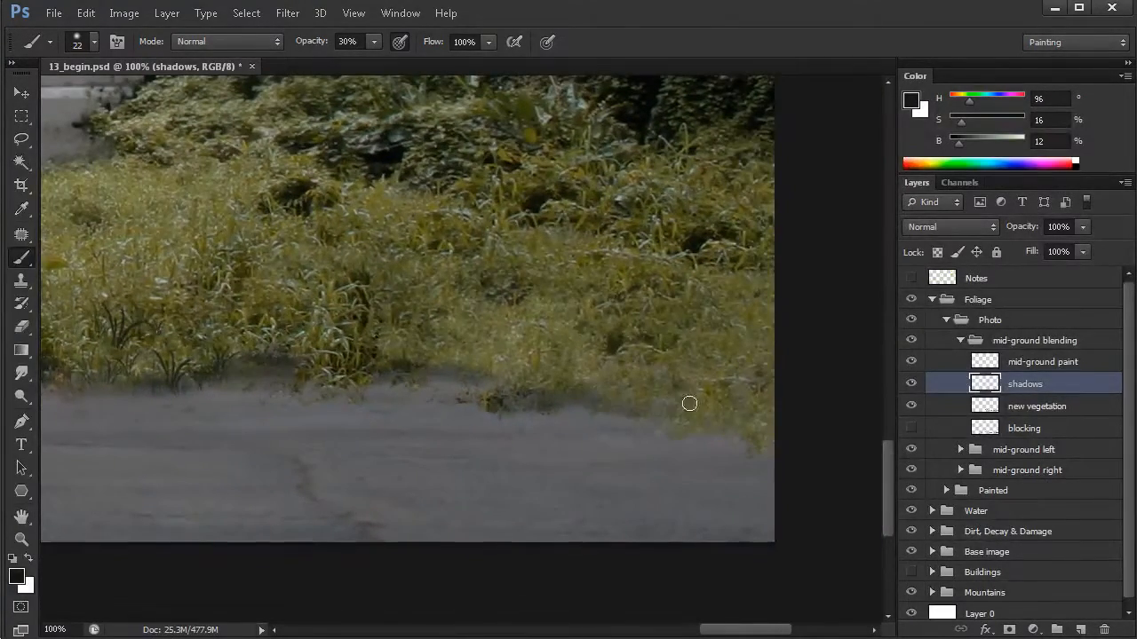
alt+right_click(597, 394)
drag(594, 394, 592, 396)
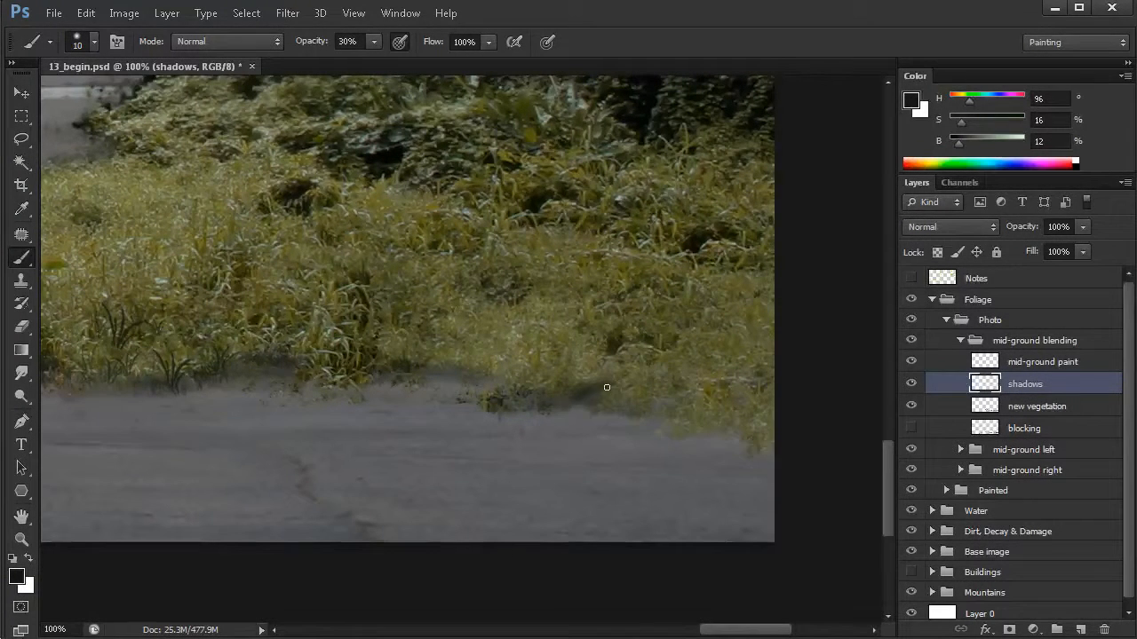
- Deepen the soft ground shadow beneath the middle and narrower end of the large grass patch with a 31 px brush at 30% opacity
alt+click(543, 440)
drag(401, 439, 567, 452)
drag(433, 437, 432, 469)
alt+right_click(320, 460)
mouse_move(290, 451)
mouse_down()
mouse_move(337, 440)
mouse_move(408, 450)
mouse_up()
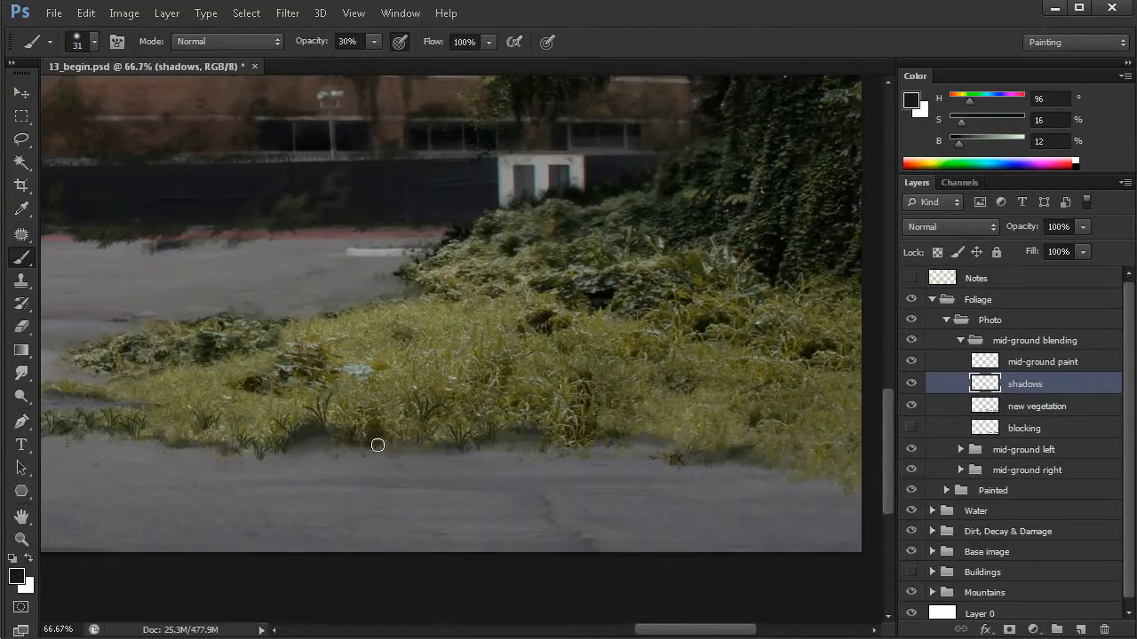
mouse_move(228, 450)
mouse_down()
mouse_move(254, 447)
mouse_move(188, 444)
mouse_move(258, 449)
mouse_up()
drag(402, 454, 498, 454)
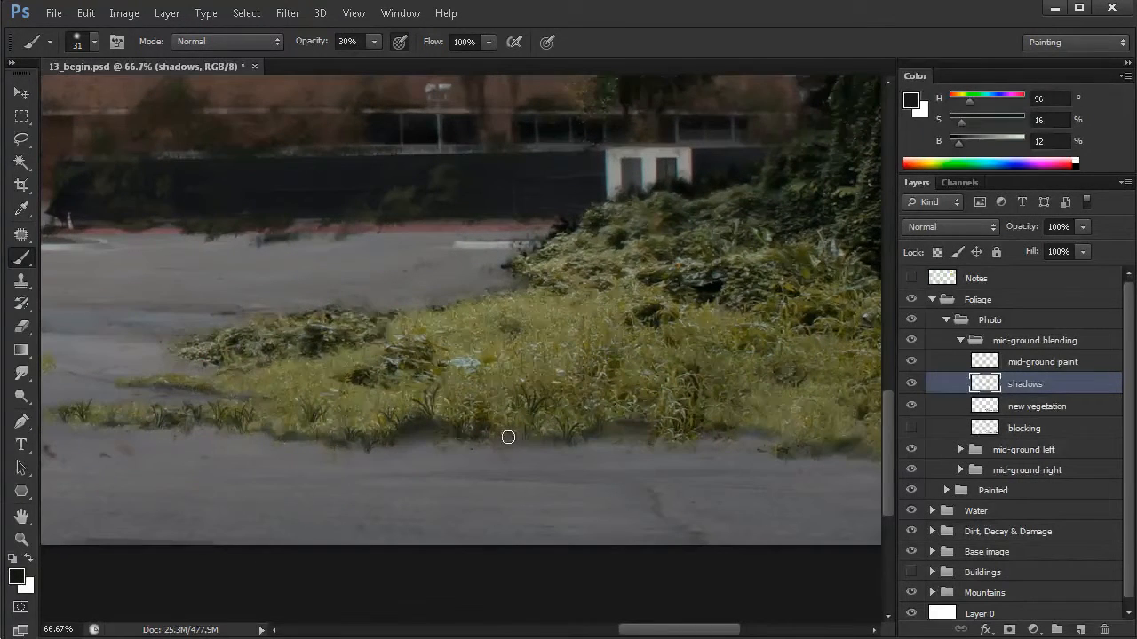
- Check the pavement around the barricades against the blocking layer by briefly showing and hiding it, and review the grass and shadows across the whole painting
mouse_move(363, 428)
mouse_down()
mouse_move(455, 439)
mouse_move(363, 450)
mouse_up()
drag(224, 428, 653, 418)
drag(242, 423, 381, 414)
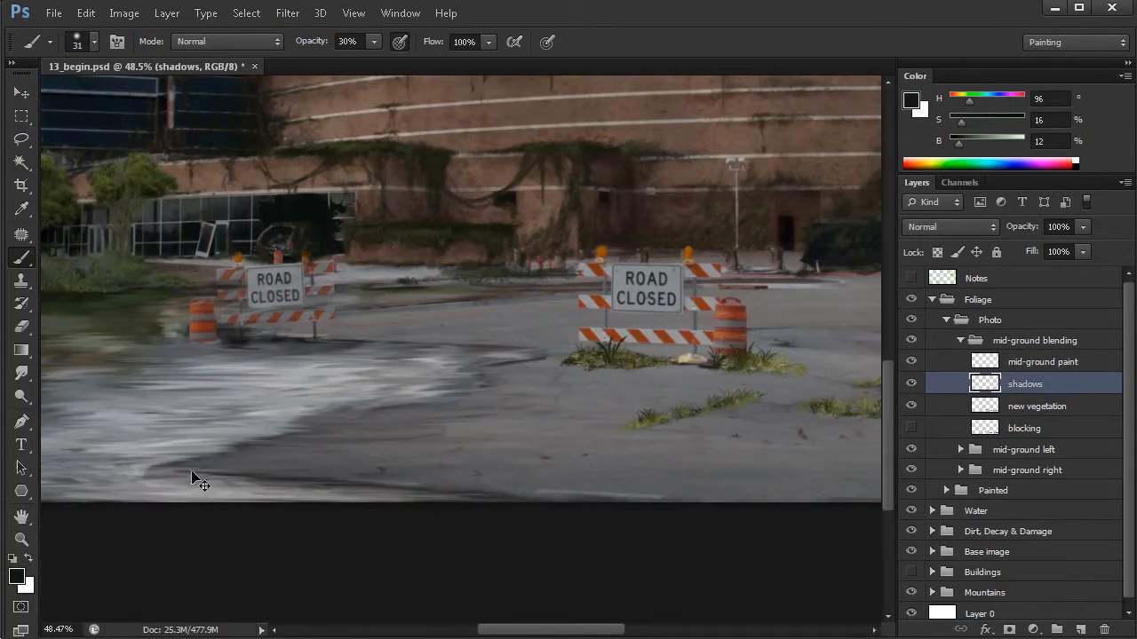
drag(615, 427, 592, 423)
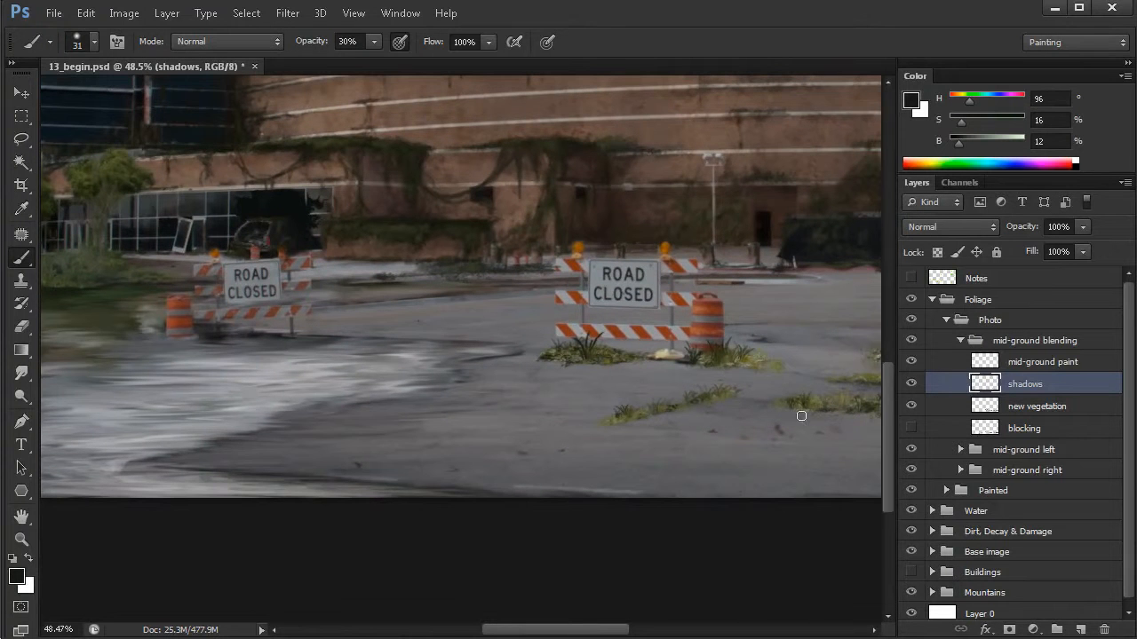
click(910, 429)
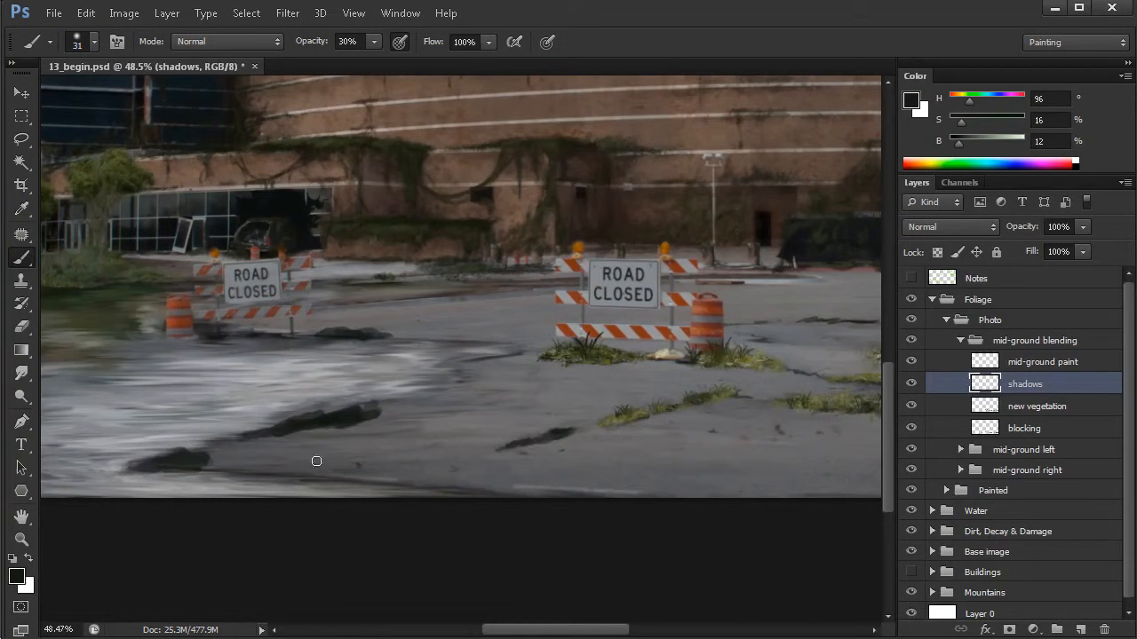
click(911, 429)
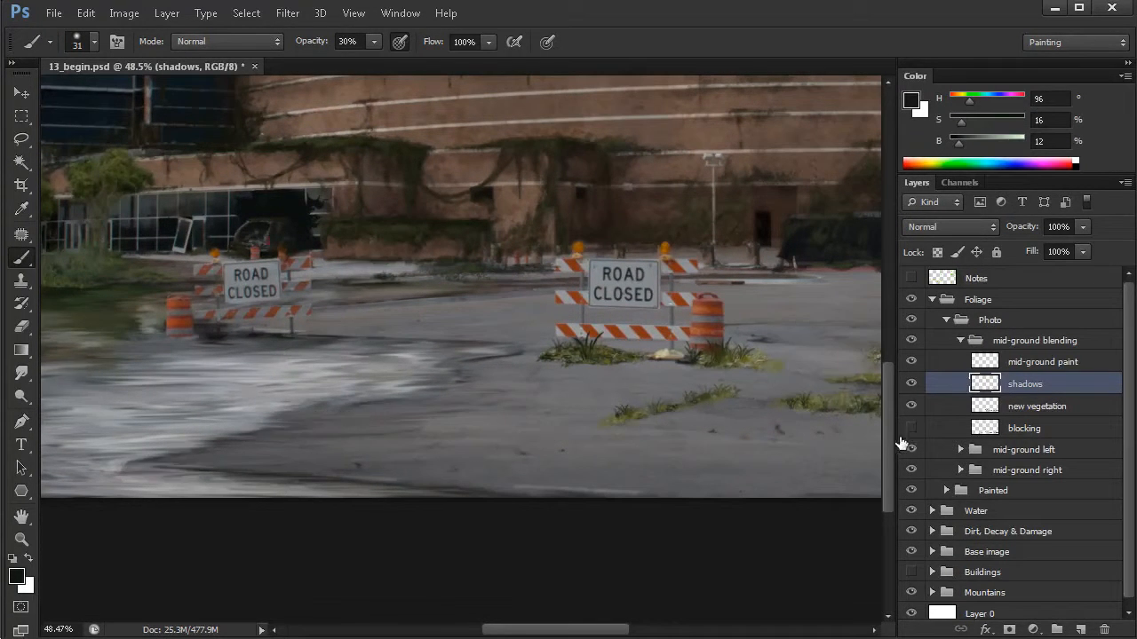
drag(636, 389, 523, 418)
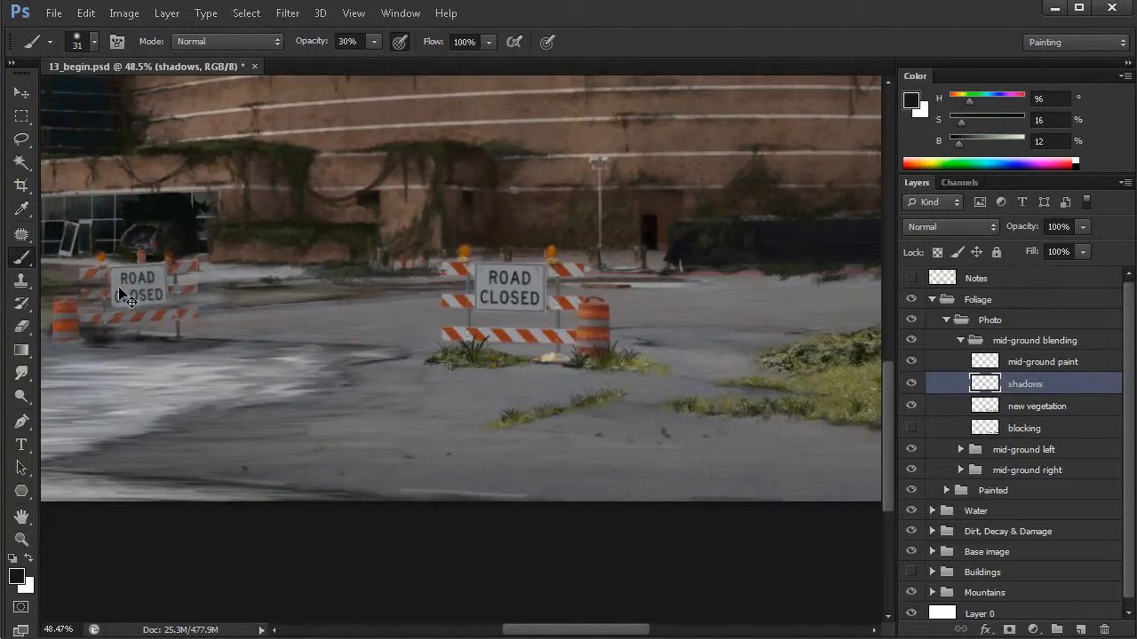
drag(401, 395, 444, 399)
scroll(449, 399, down, 2)
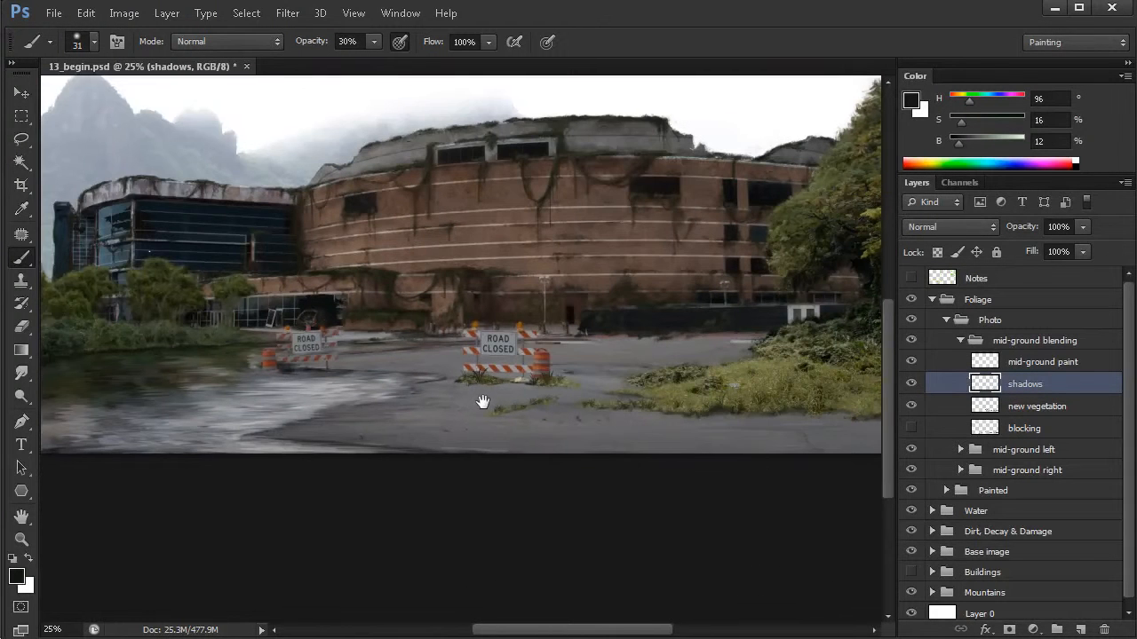
drag(694, 381, 653, 433)
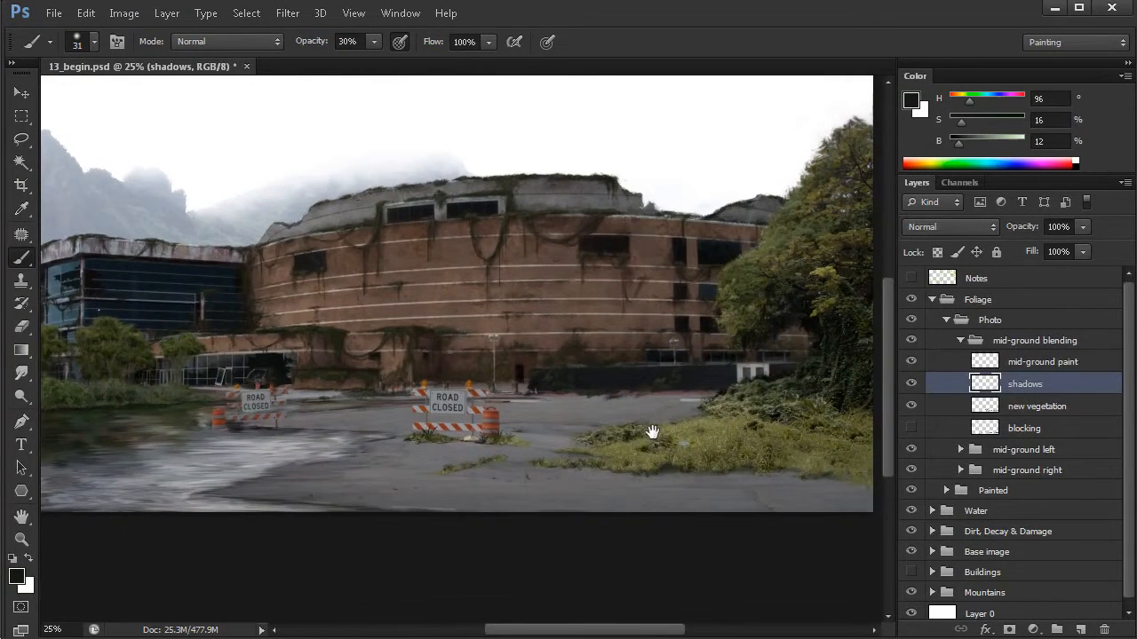
scroll(427, 416, up, 1)
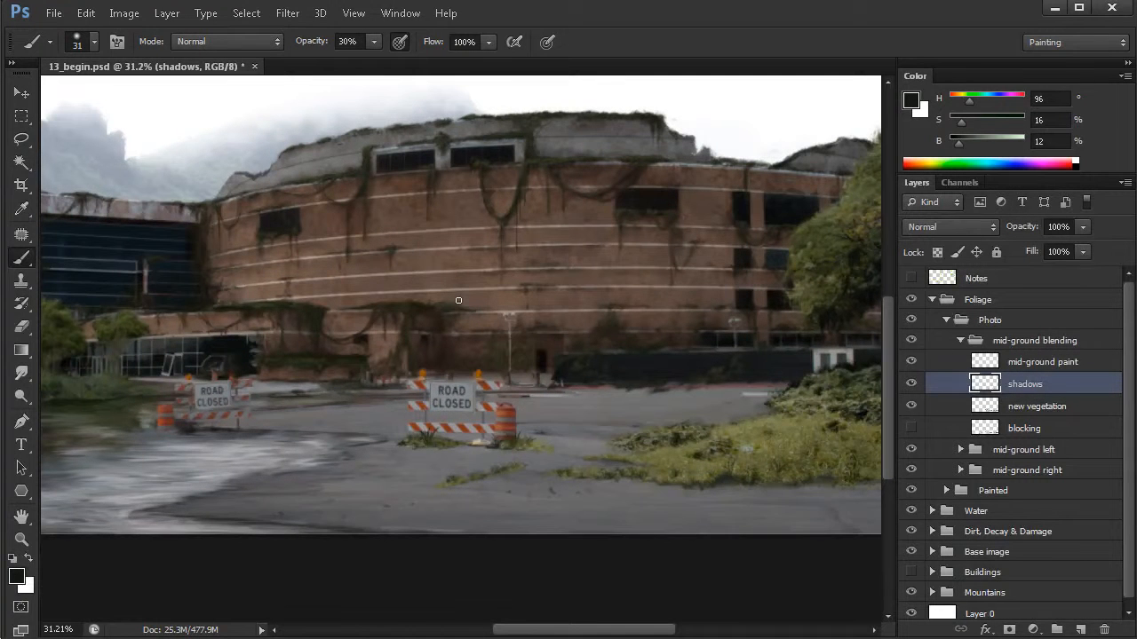